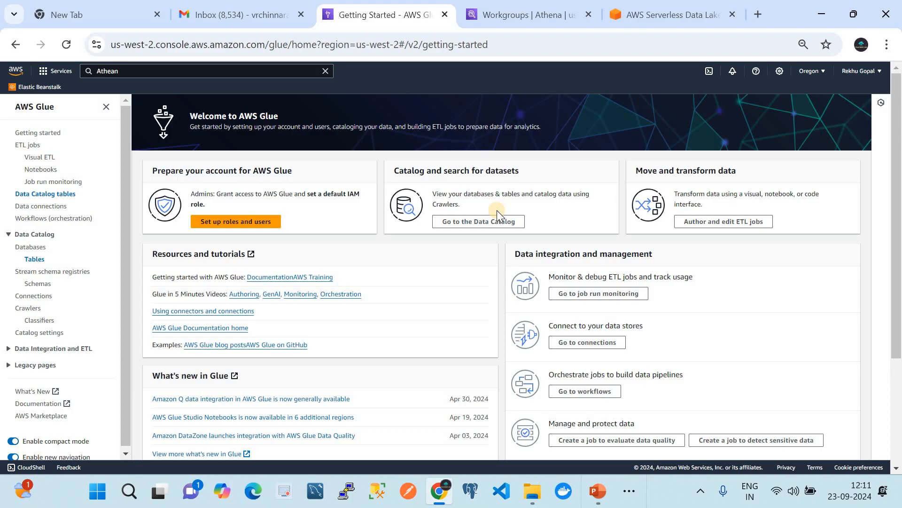
Step: Open the list of Data Catalog tables in AWS Glue
{"action": "left_click", "coordinate": [29, 260]}
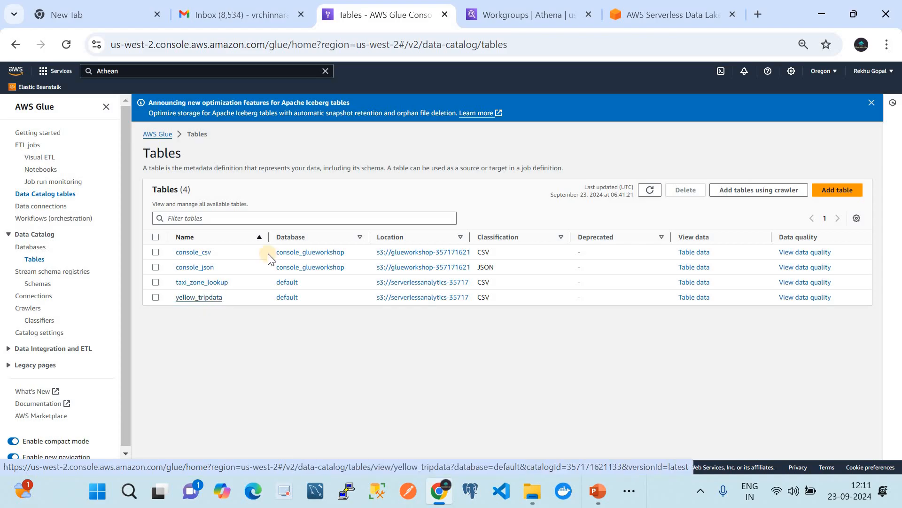
Step: Switch to Amazon Athena and open the primary workgroup for editing
{"action": "left_click", "coordinate": [511, 11]}
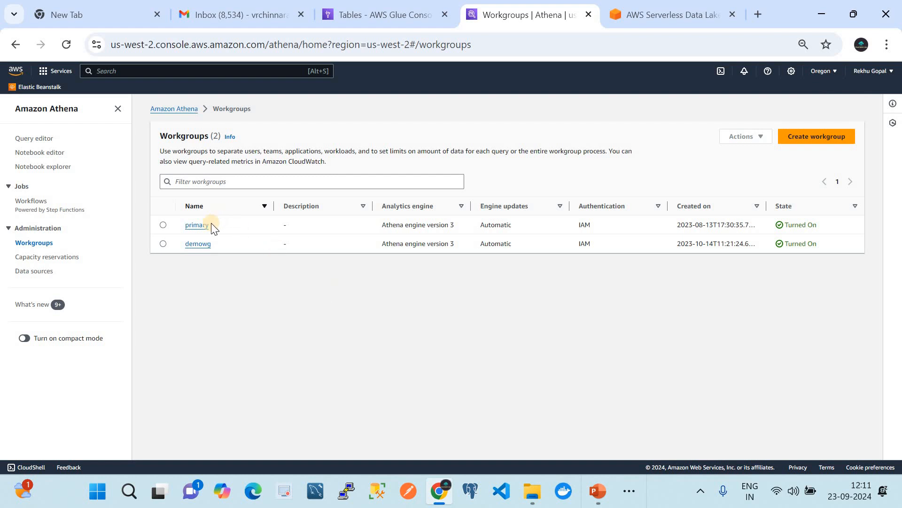
{"action": "left_click", "coordinate": [164, 223]}
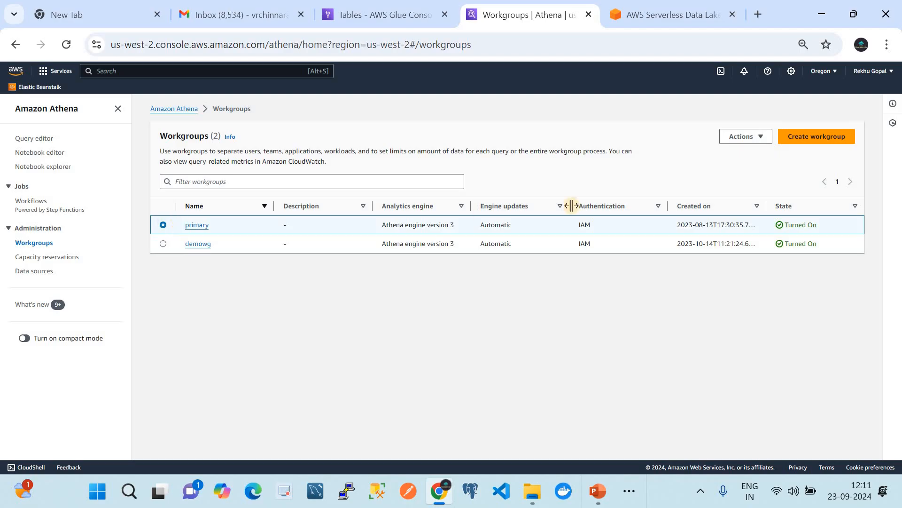
{"action": "left_click", "coordinate": [749, 136]}
{"action": "left_click", "coordinate": [750, 151]}
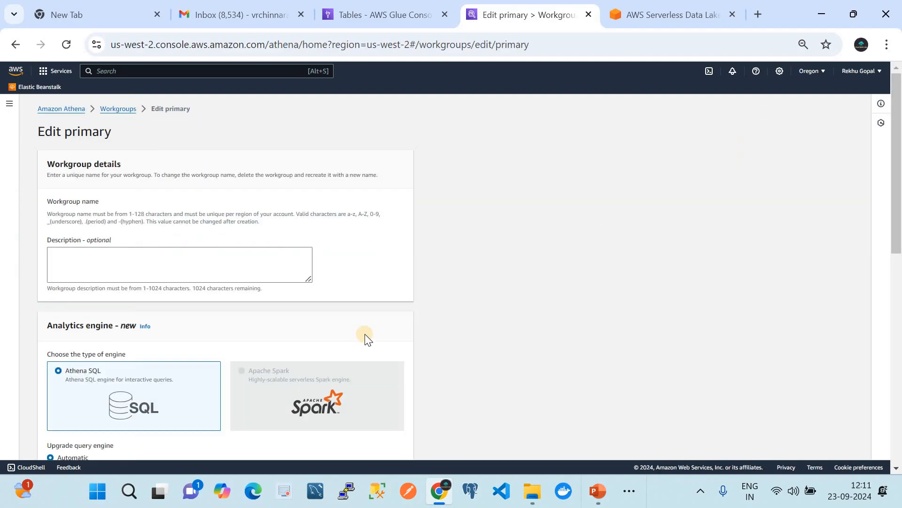
Step: Set the workgroup's query result location to the root of the serverlessanalytics S3 bucket ending in -athena, filtering the buckets by "athen"
{"action": "scroll", "coordinate": [366, 338], "scroll_direction": "down", "scroll_amount": 4}
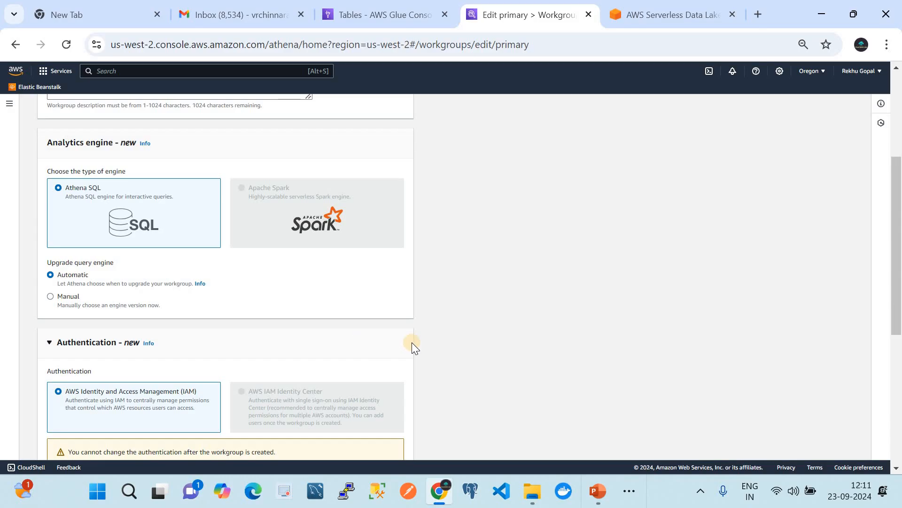
{"action": "scroll", "coordinate": [412, 344], "scroll_direction": "down", "scroll_amount": 5}
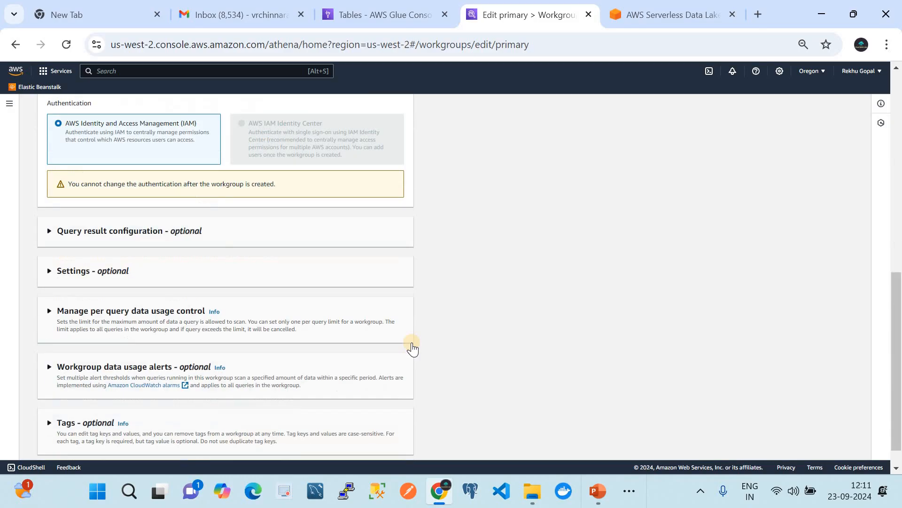
{"action": "left_click", "coordinate": [159, 282]}
{"action": "left_click", "coordinate": [115, 241]}
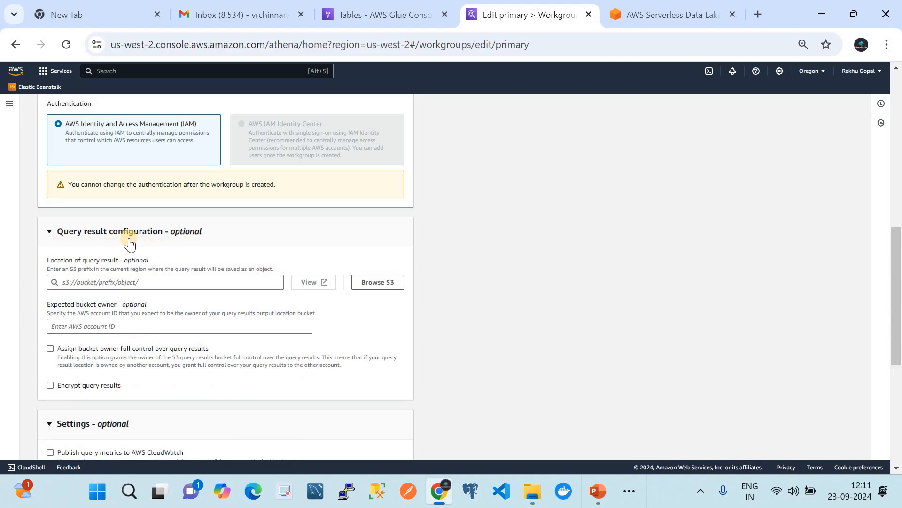
{"action": "left_click", "coordinate": [160, 281]}
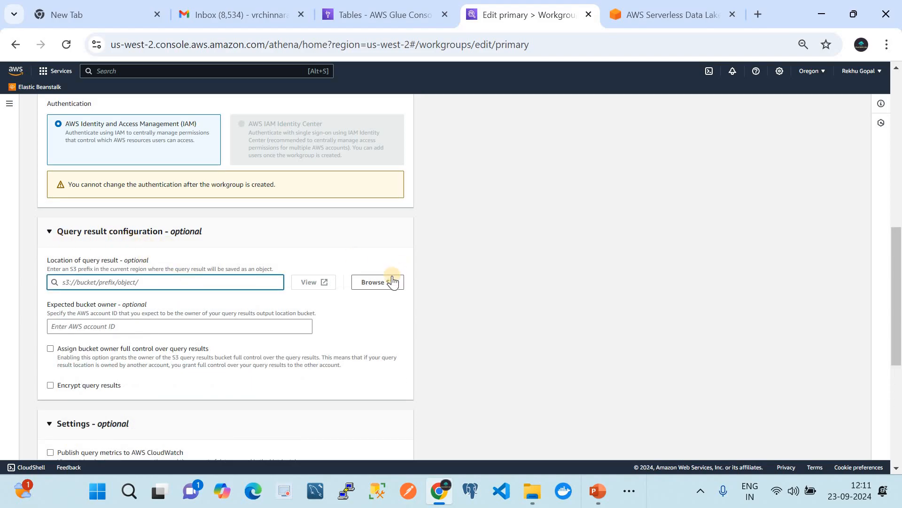
{"action": "left_click", "coordinate": [392, 281]}
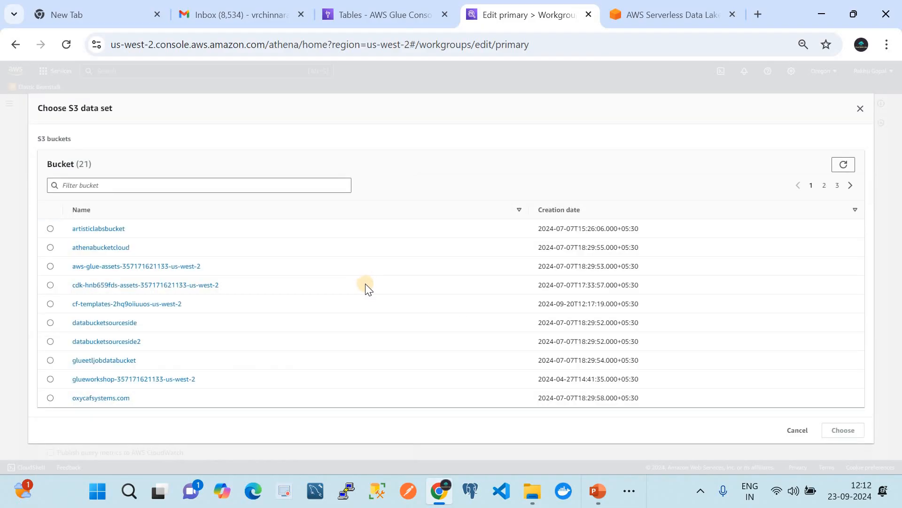
{"action": "left_click", "coordinate": [161, 184]}
{"action": "type", "text": "athen"}
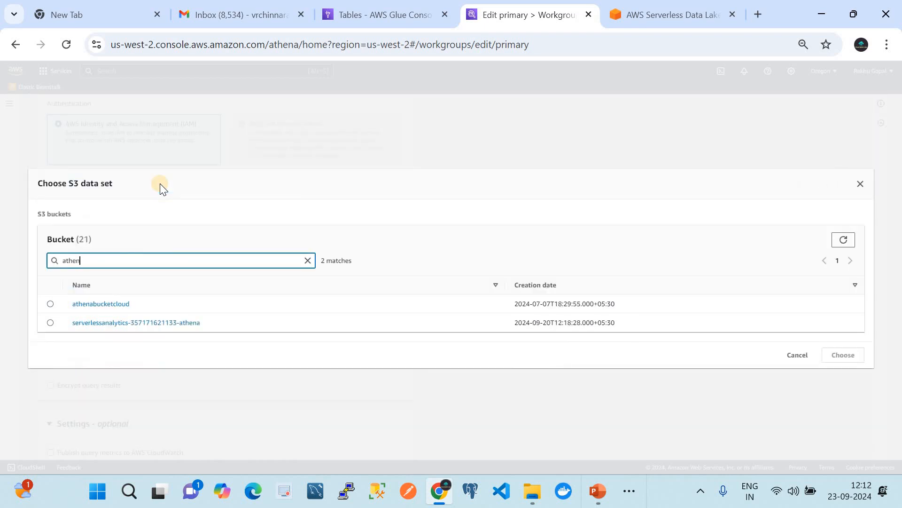
{"action": "left_click", "coordinate": [52, 323]}
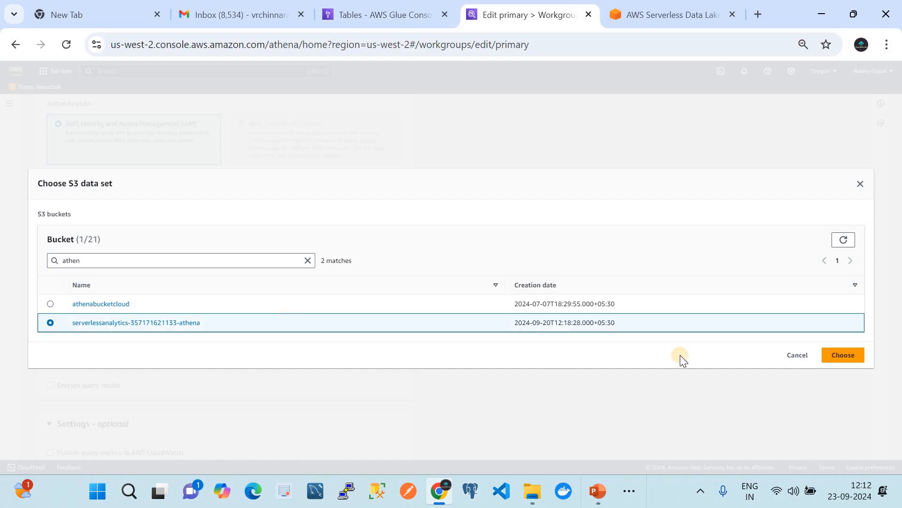
{"action": "left_click", "coordinate": [840, 358]}
{"action": "type", "text": "/"}
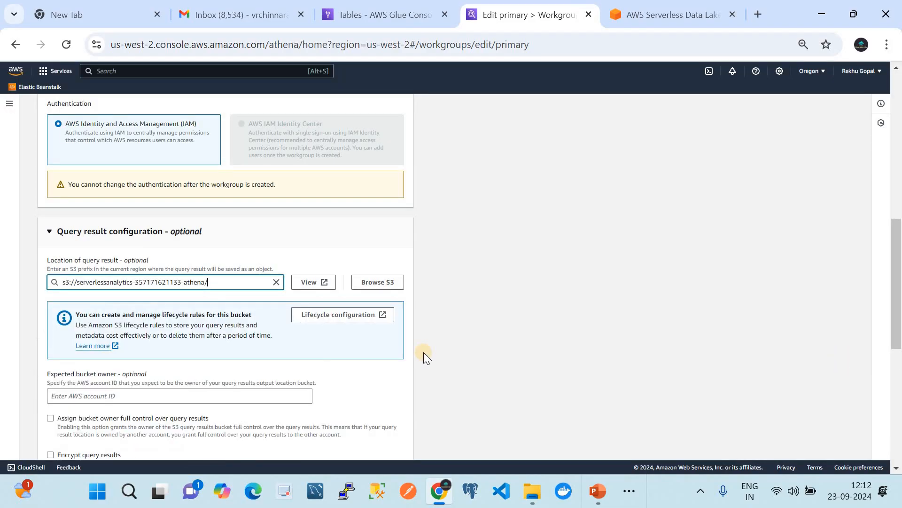
Step: Save the changes to the primary workgroup and return to the list of workgroups
{"action": "scroll", "coordinate": [367, 357], "scroll_direction": "down", "scroll_amount": 1}
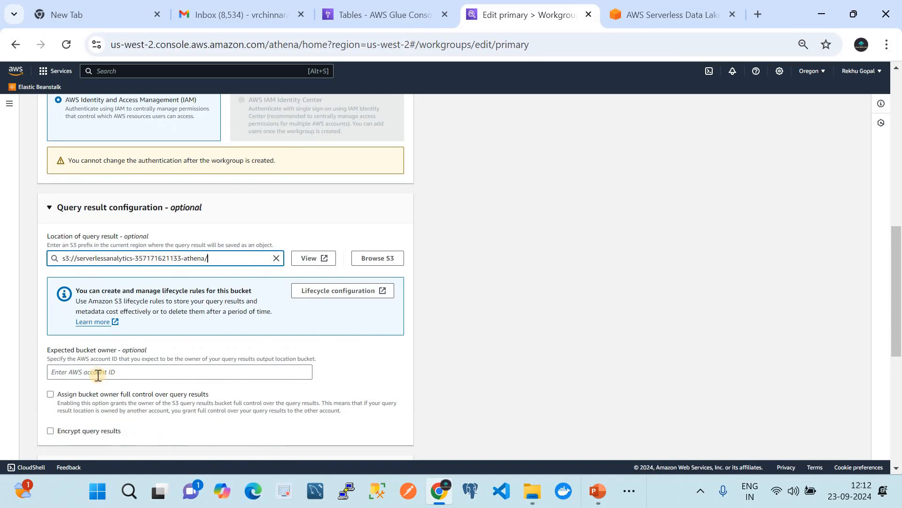
{"action": "scroll", "coordinate": [98, 374], "scroll_direction": "down", "scroll_amount": 3}
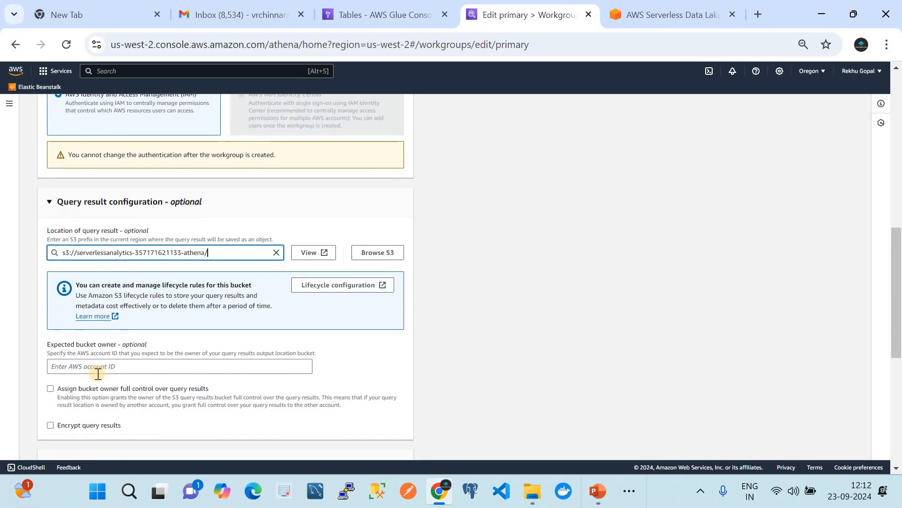
{"action": "scroll", "coordinate": [97, 378], "scroll_direction": "down", "scroll_amount": 5}
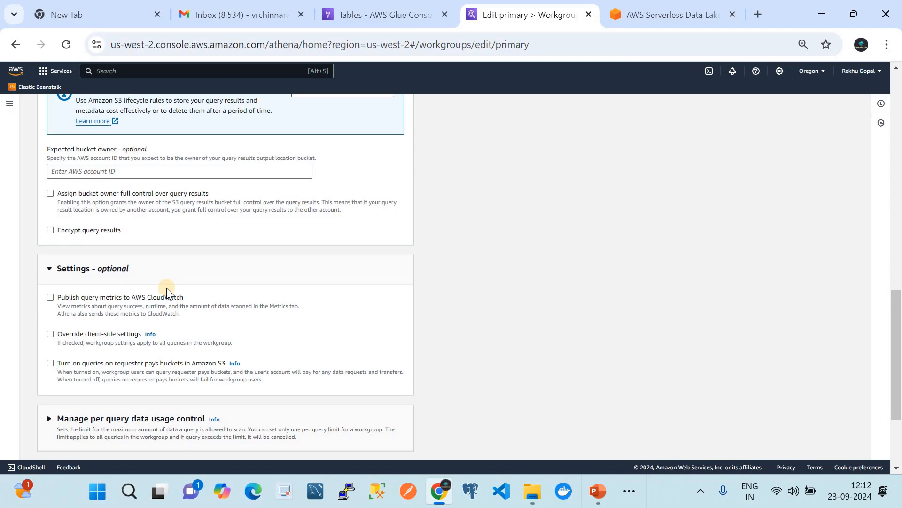
{"action": "scroll", "coordinate": [166, 288], "scroll_direction": "down", "scroll_amount": 3}
{"action": "scroll", "coordinate": [166, 288], "scroll_direction": "down", "scroll_amount": 2}
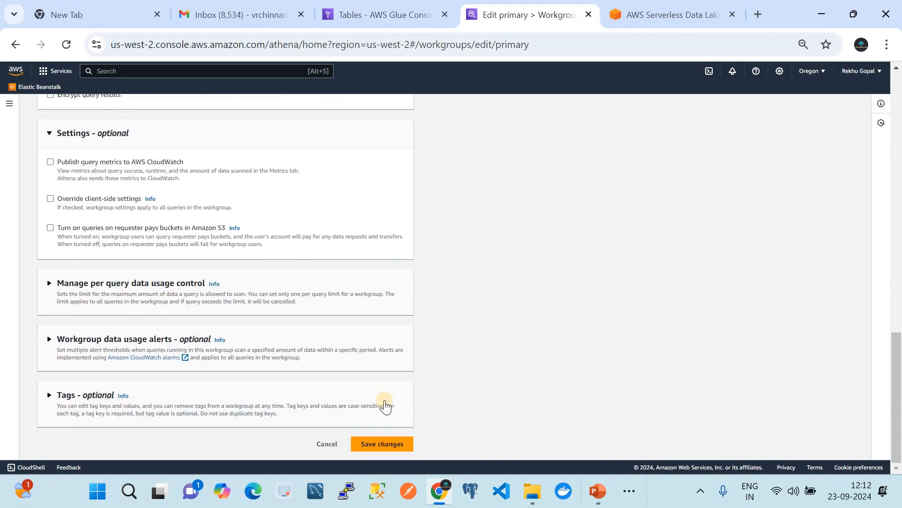
{"action": "left_click", "coordinate": [385, 443]}
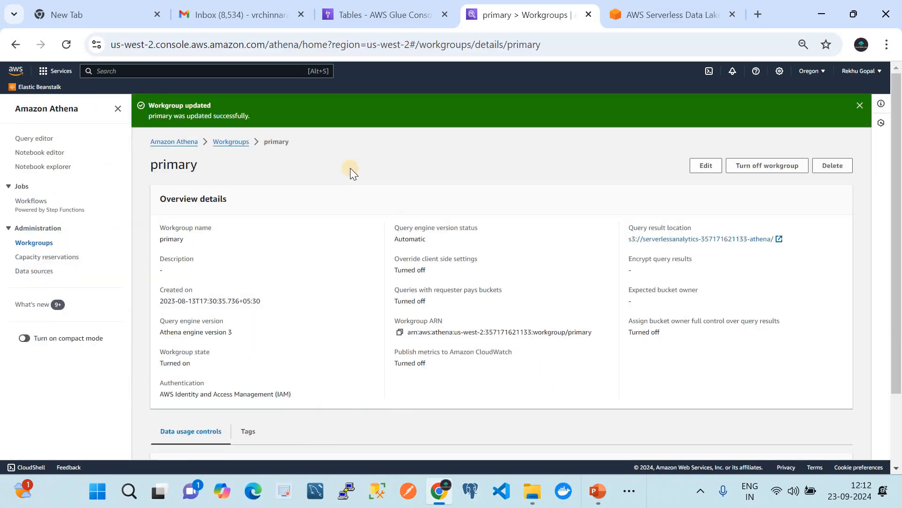
{"action": "left_click", "coordinate": [230, 141]}
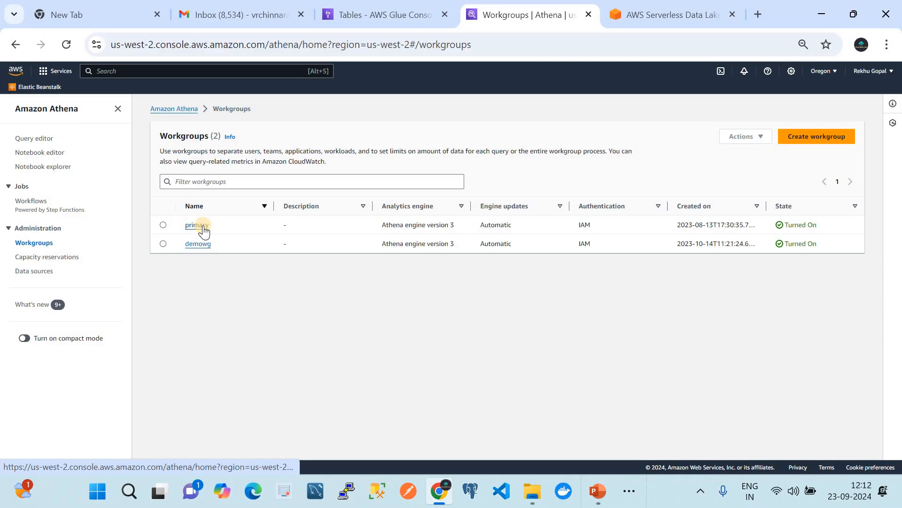
Step: Open the query editor, switch its workgroup to primary, and dismiss the notification
{"action": "left_click", "coordinate": [28, 138]}
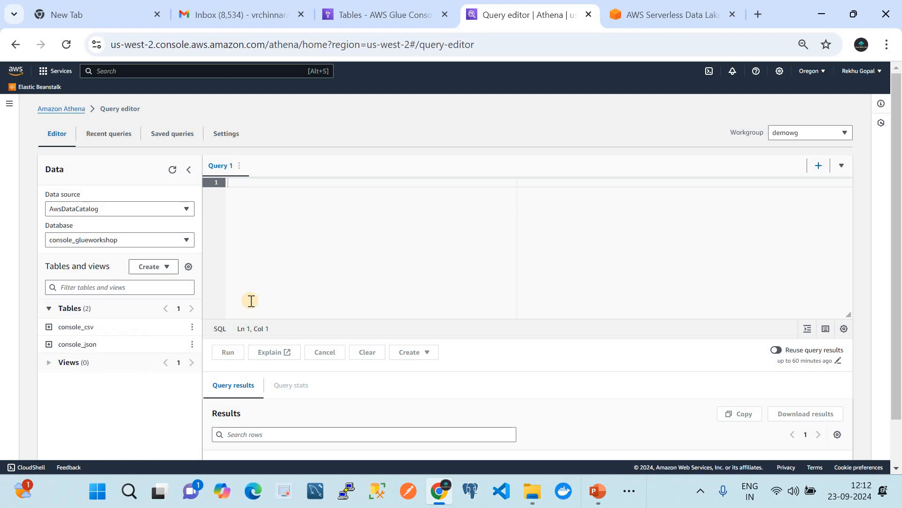
{"action": "left_click", "coordinate": [799, 131]}
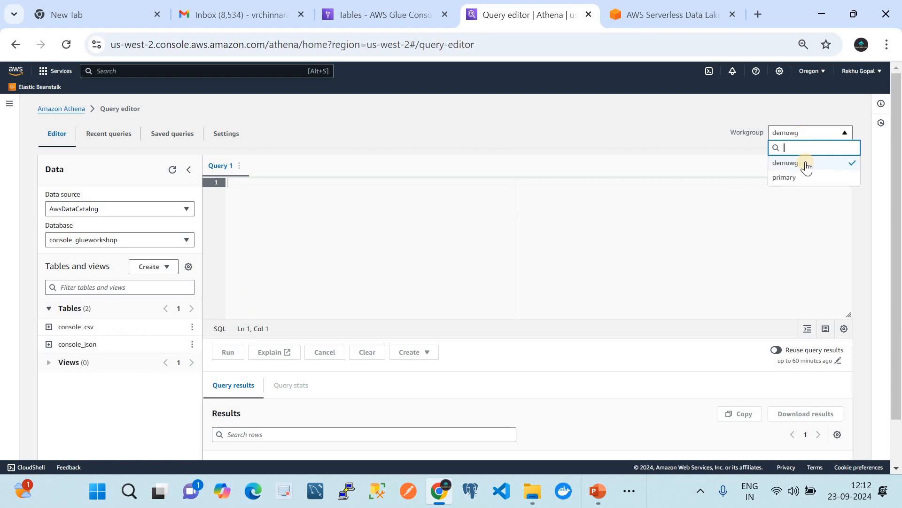
{"action": "left_click", "coordinate": [806, 177]}
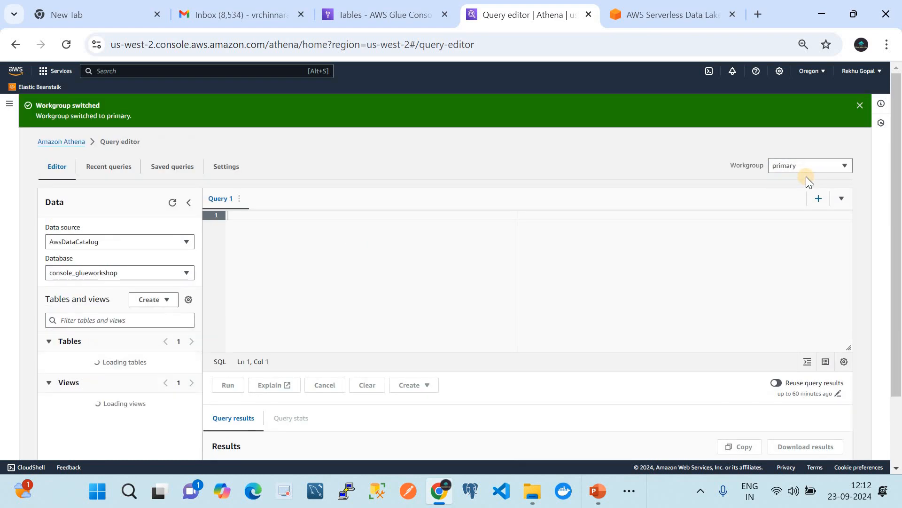
{"action": "left_click", "coordinate": [861, 101]}
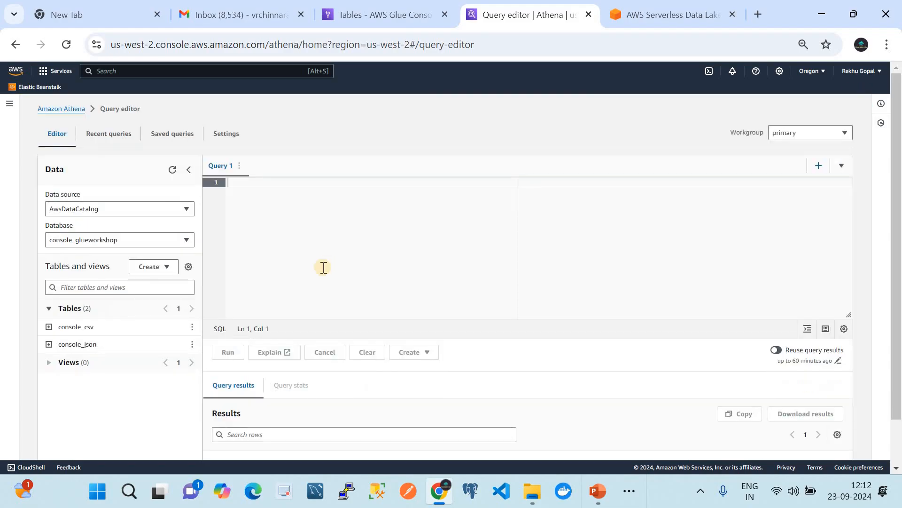
Step: Choose AwsDataCatalog as the data source and default as the database
{"action": "left_click", "coordinate": [91, 208]}
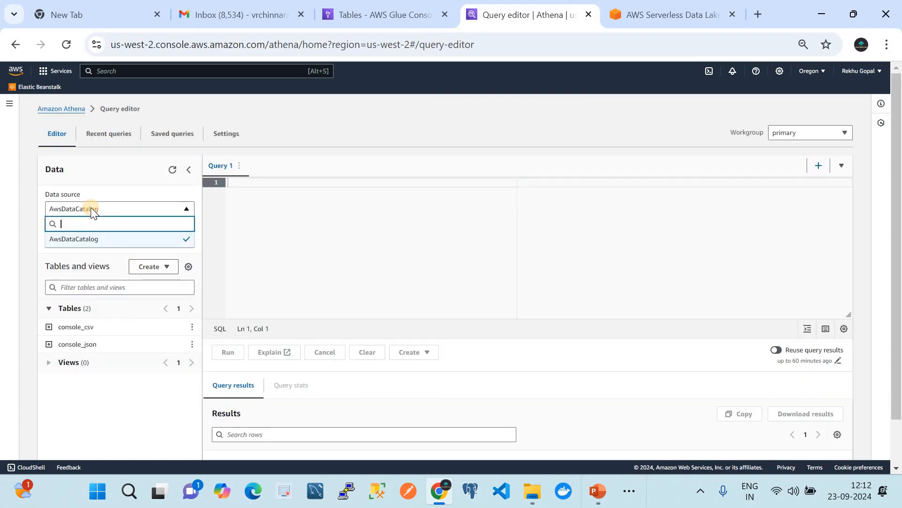
{"action": "left_click", "coordinate": [106, 239]}
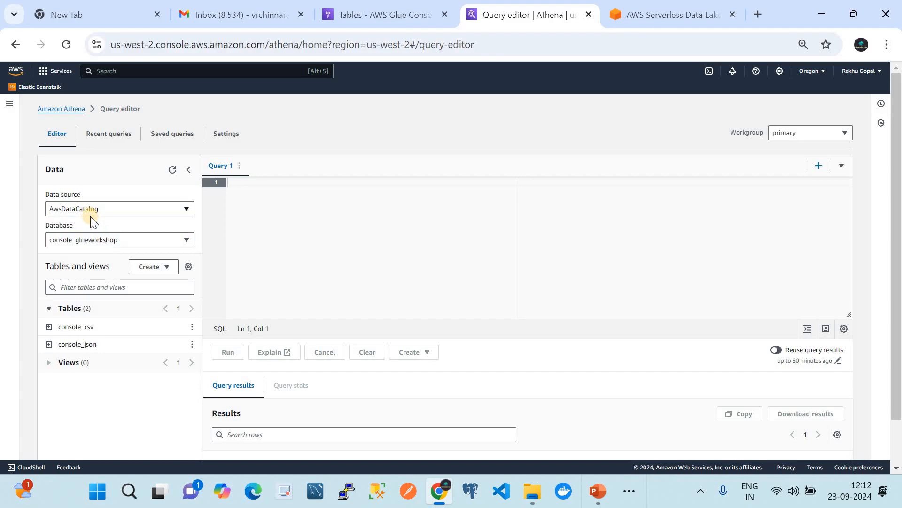
{"action": "left_click", "coordinate": [97, 239]}
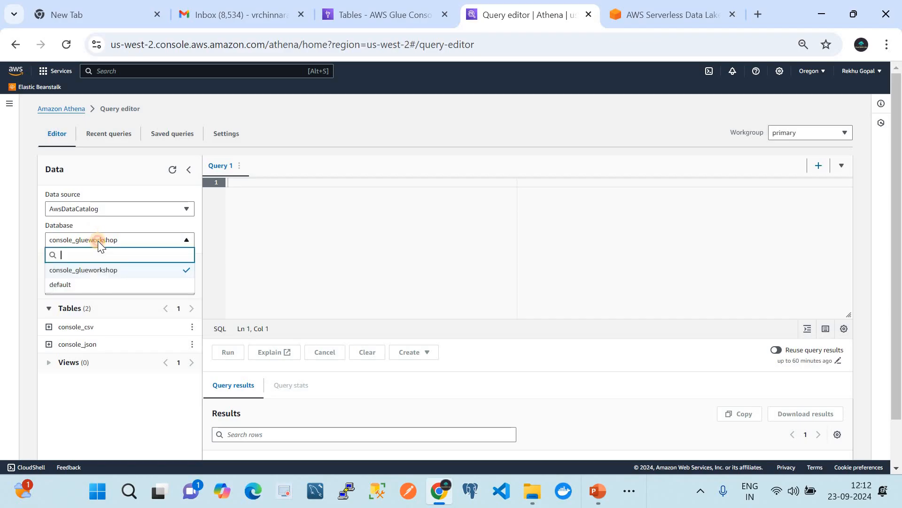
{"action": "left_click", "coordinate": [84, 286]}
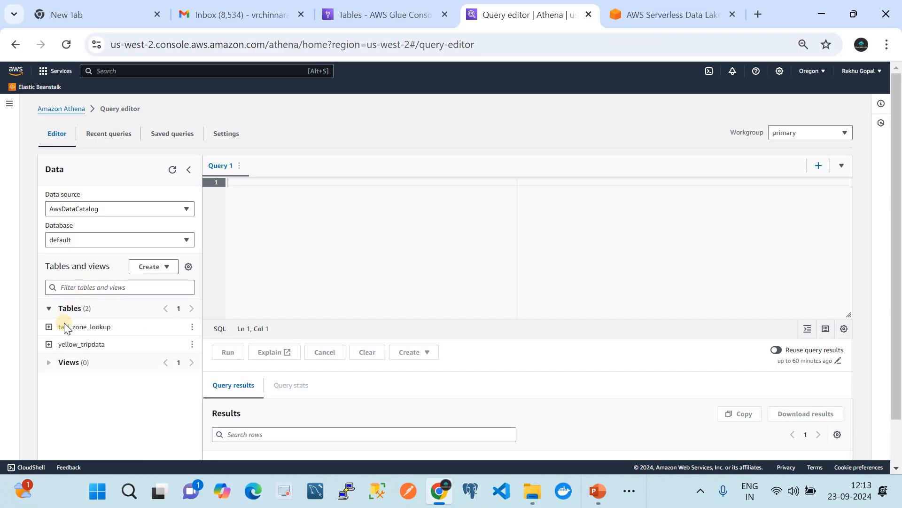
Step: Expand the taxi_zone_lookup table's columns, run a preview of the table, and look through the returned rows
{"action": "left_click", "coordinate": [49, 326]}
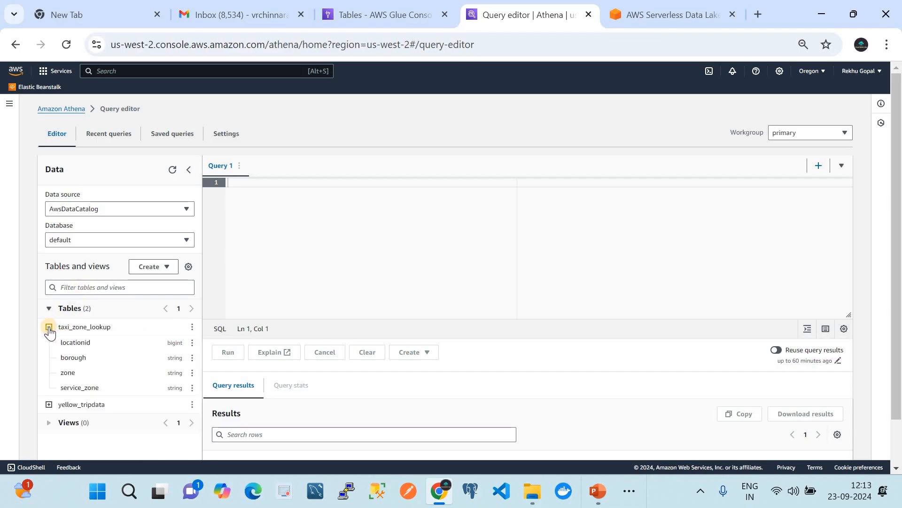
{"action": "left_click", "coordinate": [191, 327]}
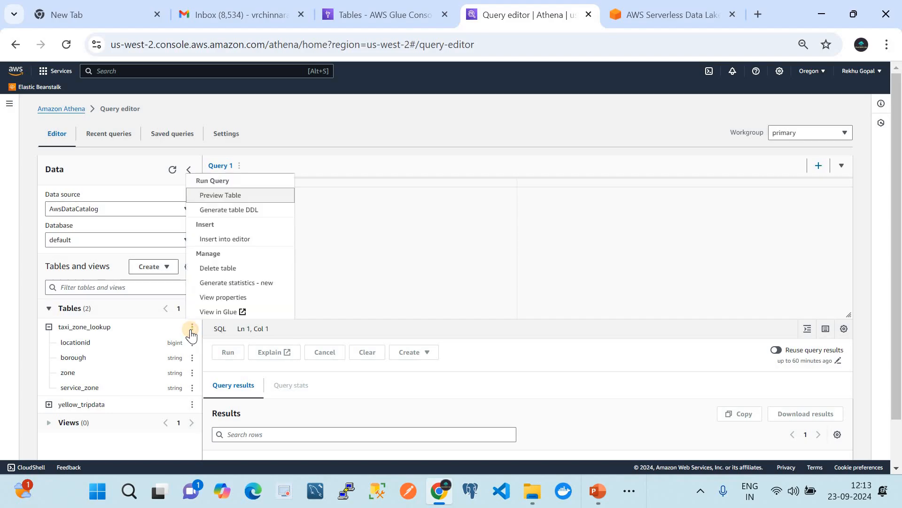
{"action": "left_click", "coordinate": [217, 195]}
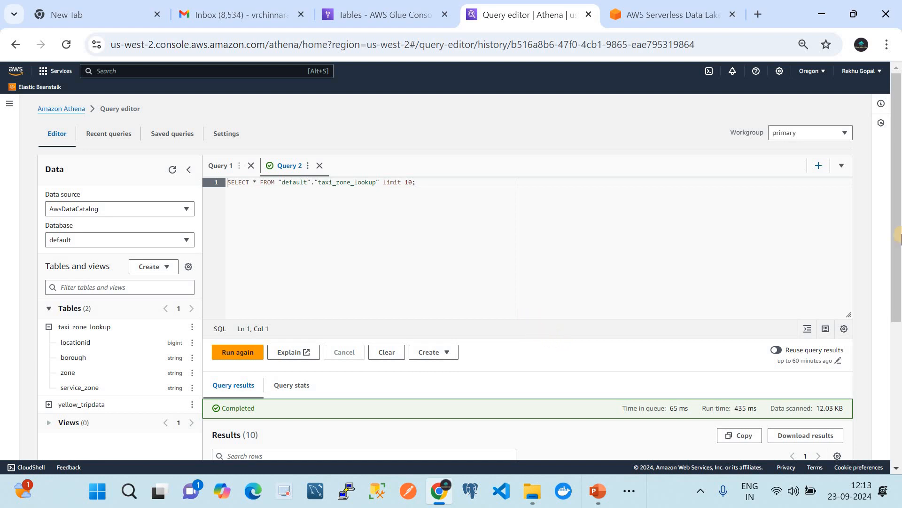
{"action": "left_click_drag", "start_coordinate": [898, 256], "coordinate": [898, 397]}
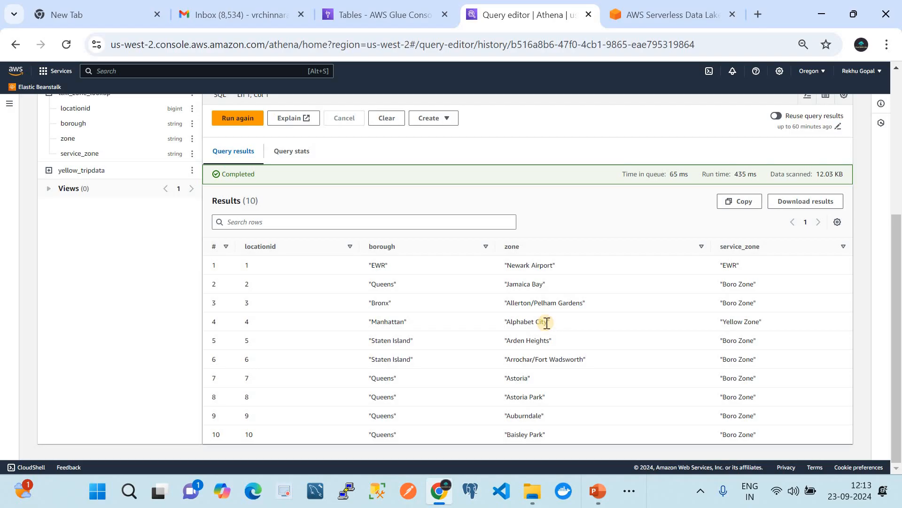
{"action": "scroll", "coordinate": [545, 322], "scroll_direction": "up", "scroll_amount": 3}
{"action": "scroll", "coordinate": [540, 323], "scroll_direction": "down", "scroll_amount": 2}
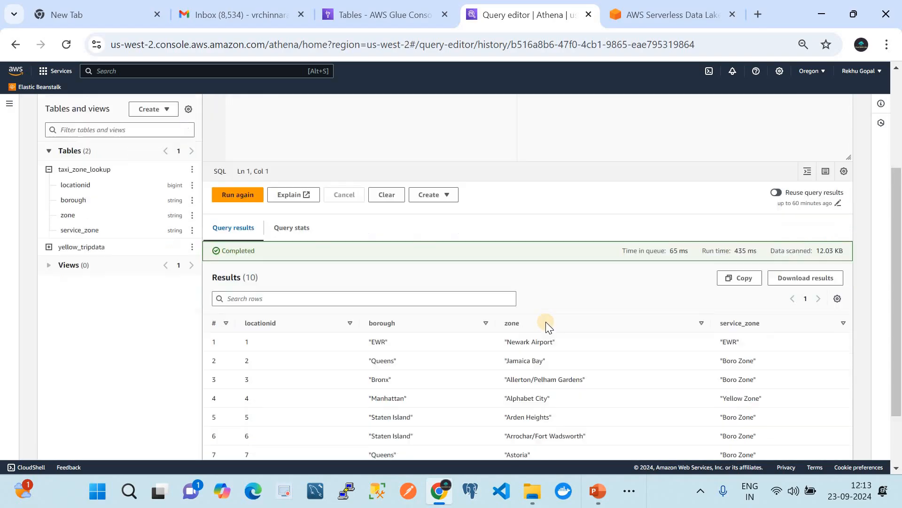
{"action": "scroll", "coordinate": [528, 334], "scroll_direction": "up", "scroll_amount": 5}
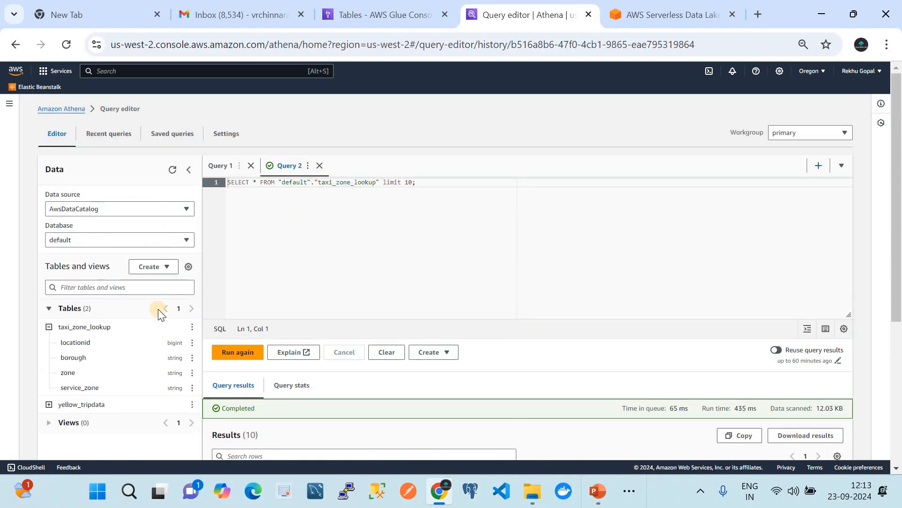
Step: Try to run a preview query on the yellow_tripdata table
{"action": "scroll", "coordinate": [151, 315], "scroll_direction": "down", "scroll_amount": 2}
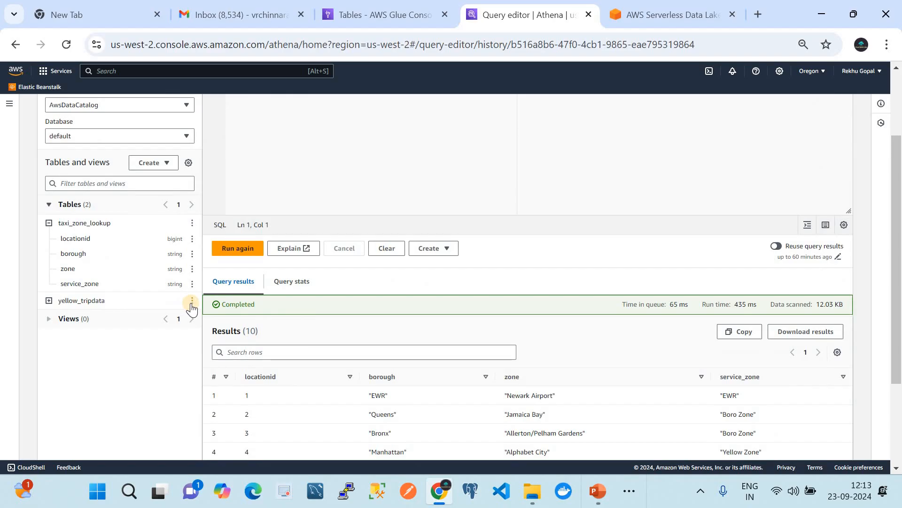
{"action": "left_click", "coordinate": [192, 301]}
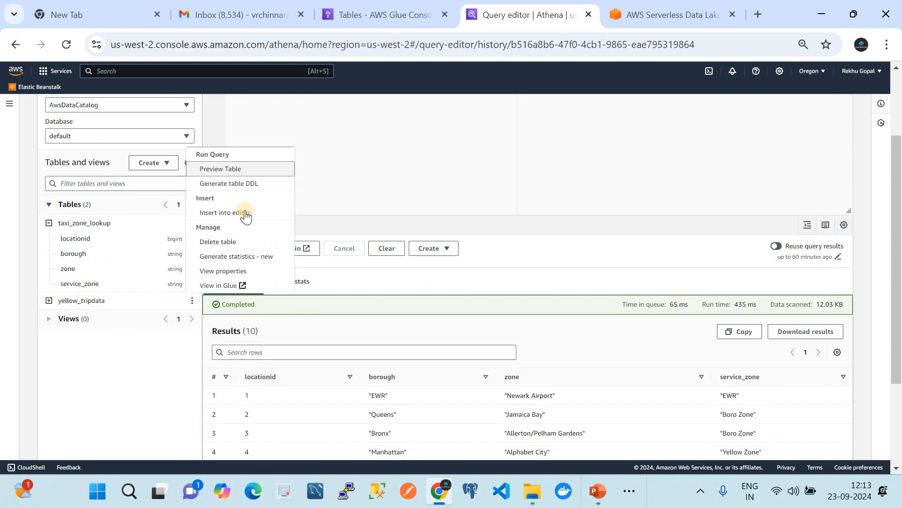
{"action": "left_click", "coordinate": [219, 169]}
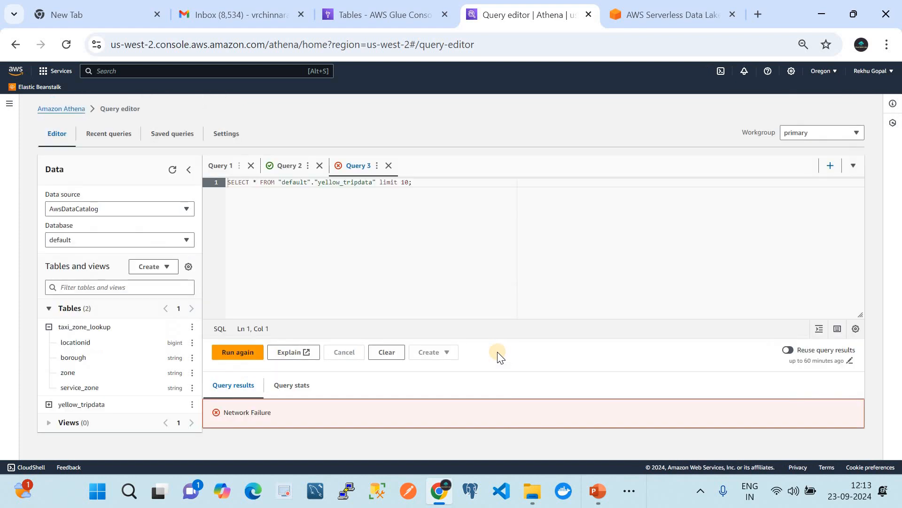
Step: Close Query 3, try the preview of the yellow_tripdata table again, and close the query it opens
{"action": "left_click", "coordinate": [389, 172]}
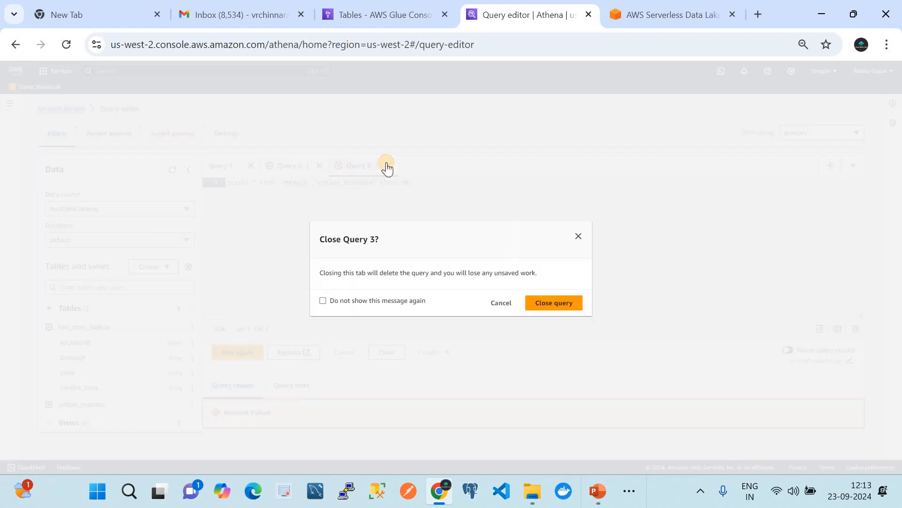
{"action": "left_click", "coordinate": [560, 302]}
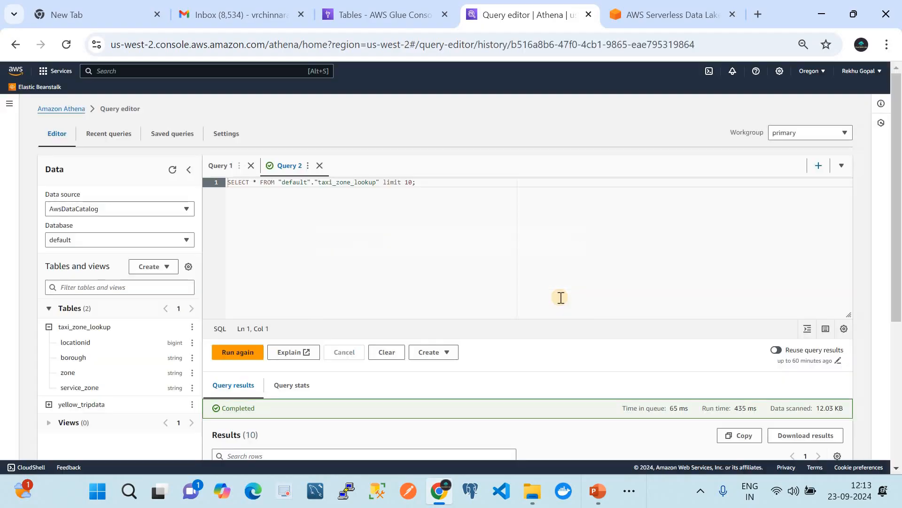
{"action": "left_click", "coordinate": [192, 404]}
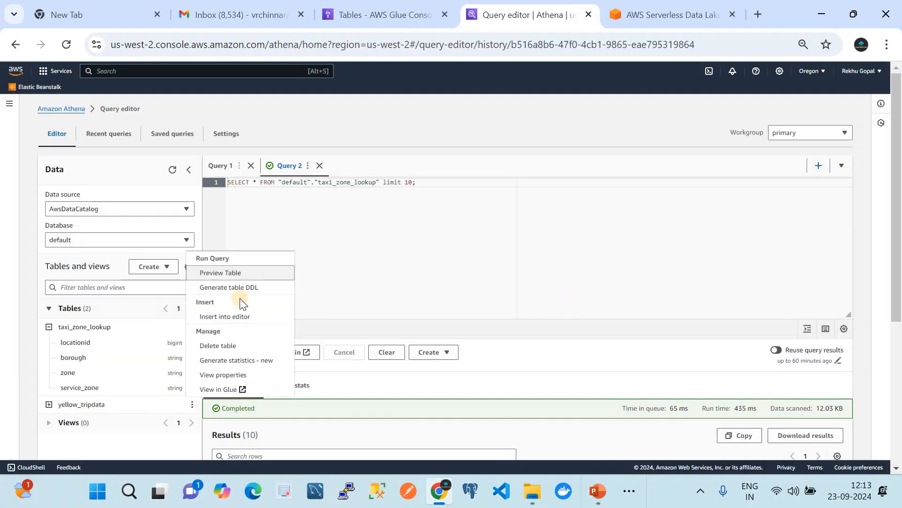
{"action": "left_click", "coordinate": [224, 273]}
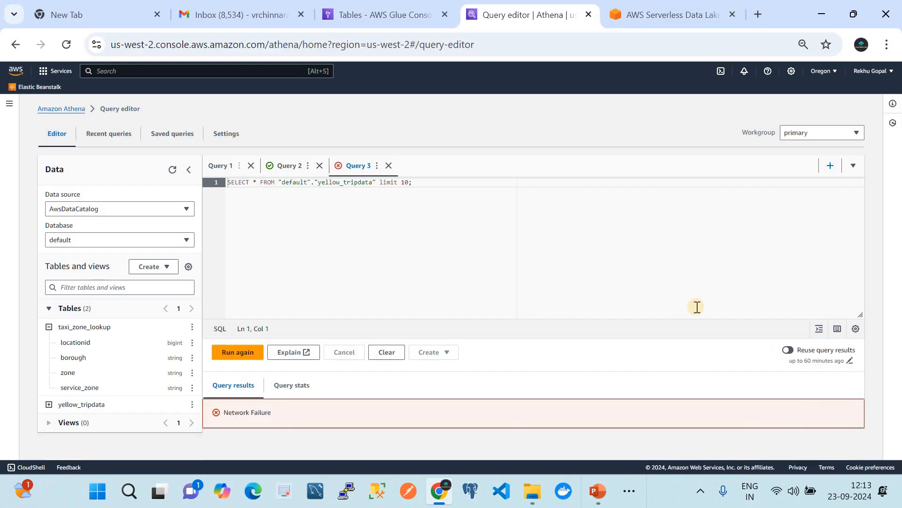
{"action": "left_click", "coordinate": [389, 165]}
{"action": "left_click", "coordinate": [571, 303]}
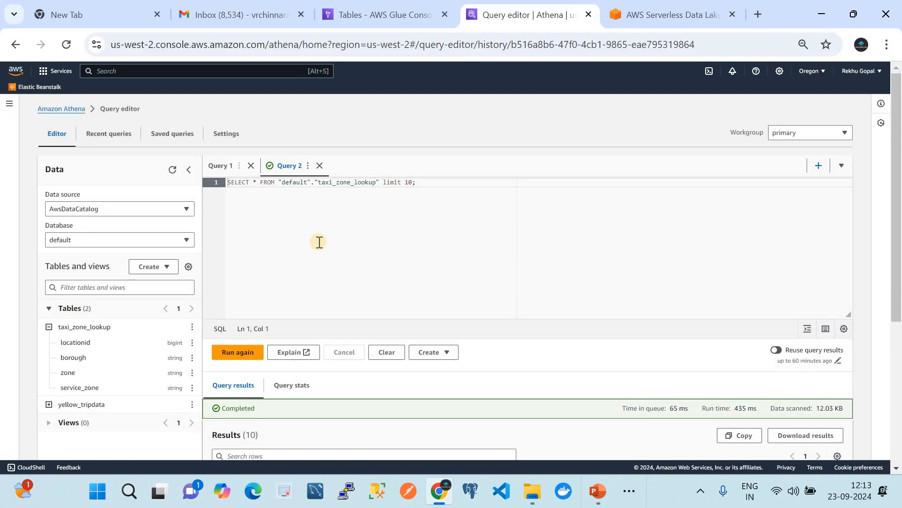
Step: Run a preview of the yellow_tripdata table, expand its columns, and look through the returned rows across all fields
{"action": "scroll", "coordinate": [439, 271], "scroll_direction": "down", "scroll_amount": 2}
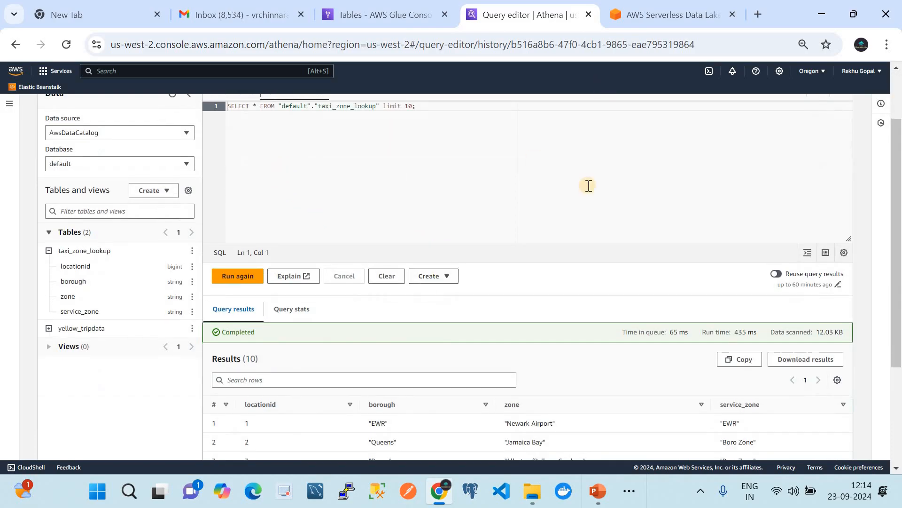
{"action": "scroll", "coordinate": [558, 240], "scroll_direction": "down", "scroll_amount": 3}
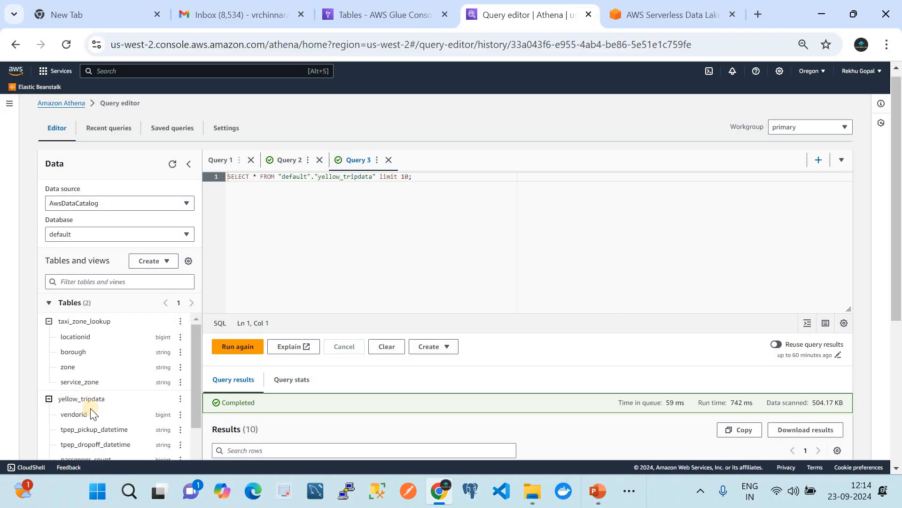
{"action": "scroll", "coordinate": [94, 414], "scroll_direction": "down", "scroll_amount": 2}
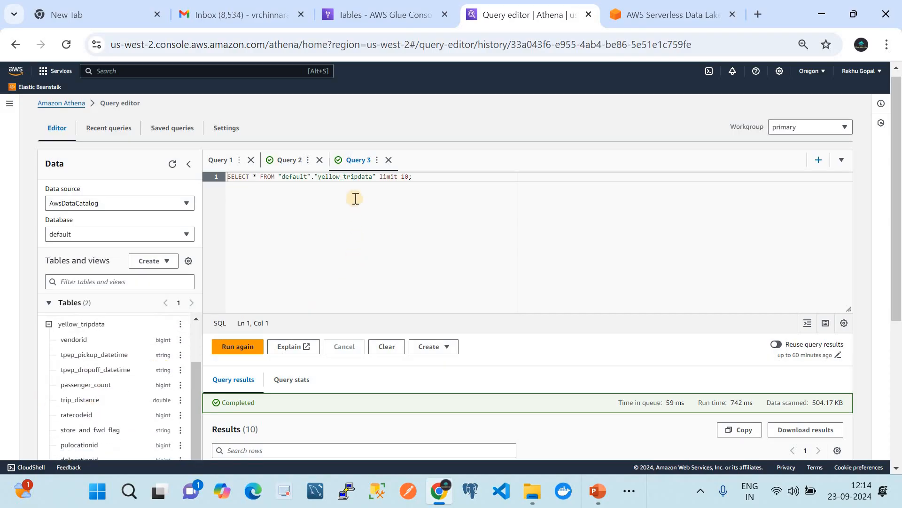
{"action": "left_click", "coordinate": [439, 177]}
{"action": "scroll", "coordinate": [522, 359], "scroll_direction": "down", "scroll_amount": 5}
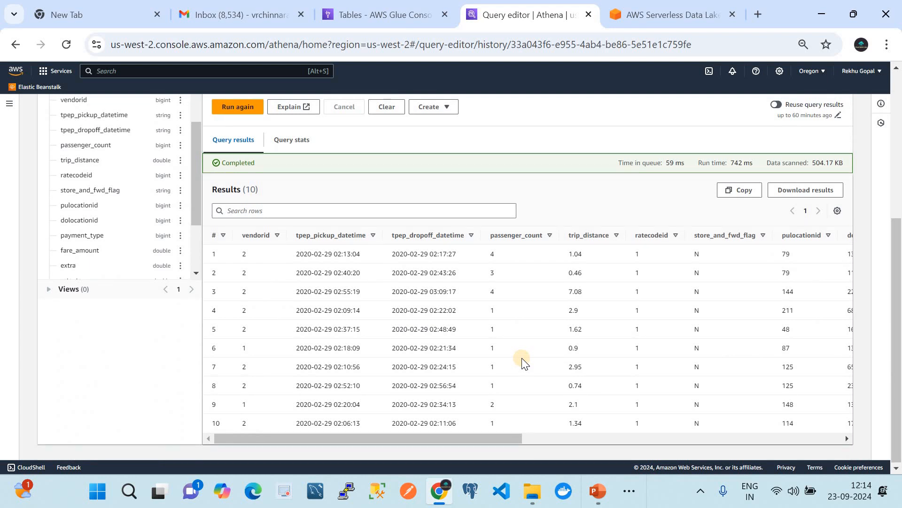
{"action": "scroll", "coordinate": [523, 361], "scroll_direction": "up", "scroll_amount": 2}
{"action": "scroll", "coordinate": [522, 362], "scroll_direction": "right", "scroll_amount": 10}
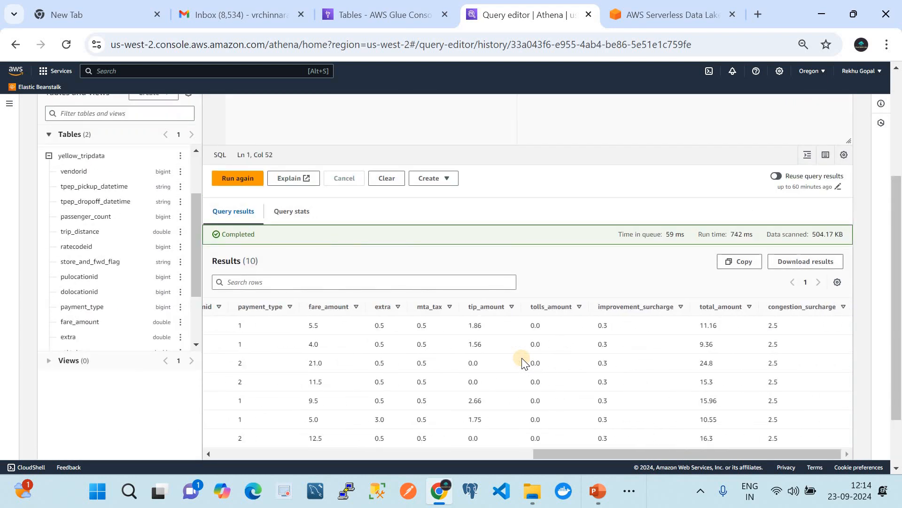
{"action": "scroll", "coordinate": [522, 362], "scroll_direction": "left", "scroll_amount": 10}
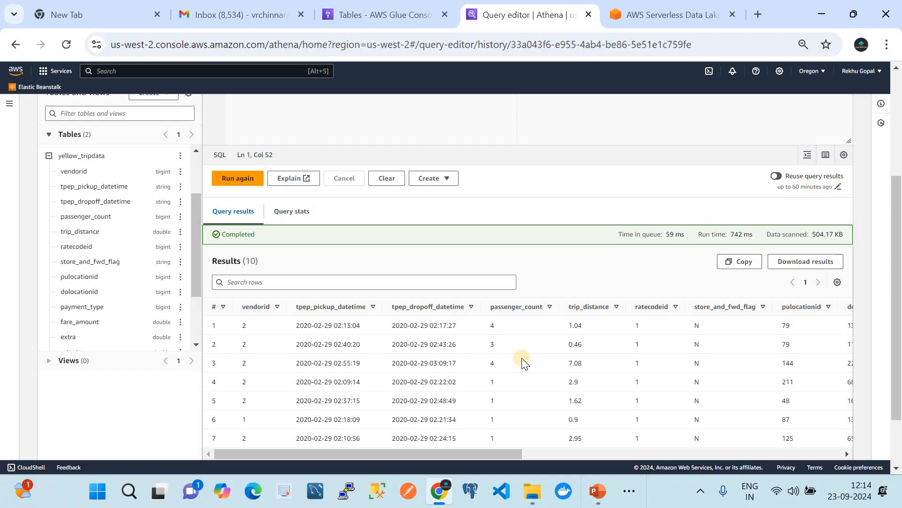
{"action": "scroll", "coordinate": [522, 358], "scroll_direction": "down", "scroll_amount": 1}
{"action": "scroll", "coordinate": [522, 358], "scroll_direction": "up", "scroll_amount": 5}
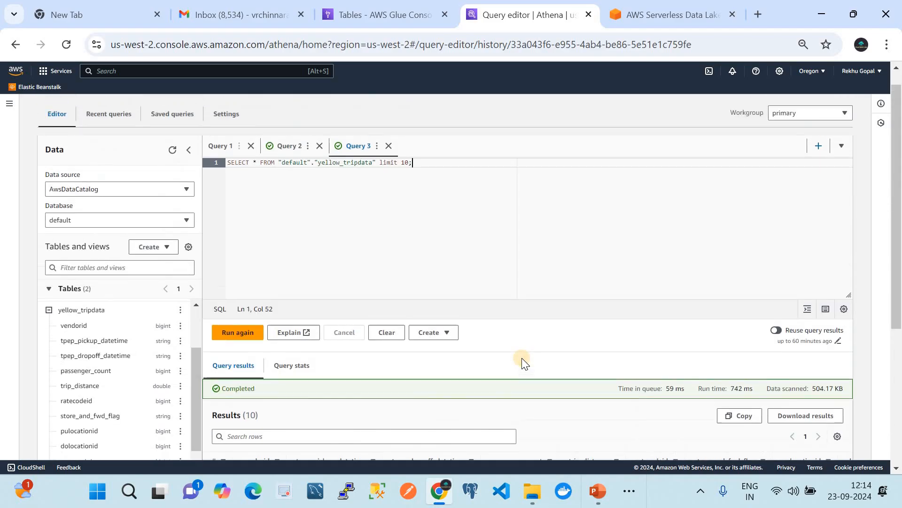
Step: Review the taxi_zone_lookup query results alongside the table's details in the AWS Glue console
{"action": "left_click", "coordinate": [292, 172]}
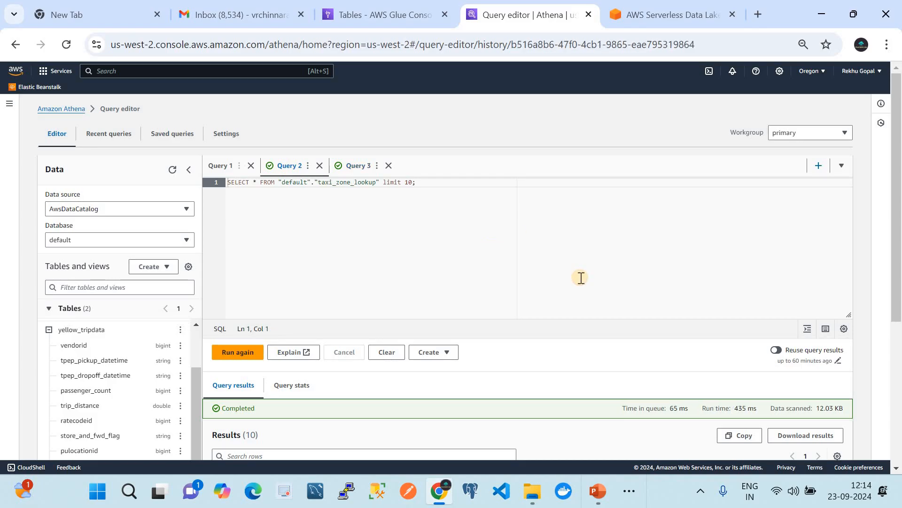
{"action": "left_click", "coordinate": [409, 15]}
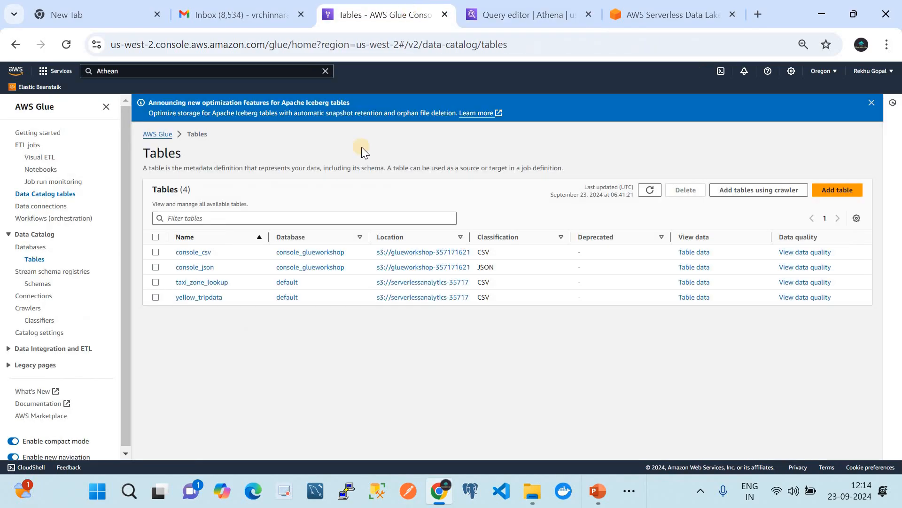
{"action": "left_click", "coordinate": [196, 282]}
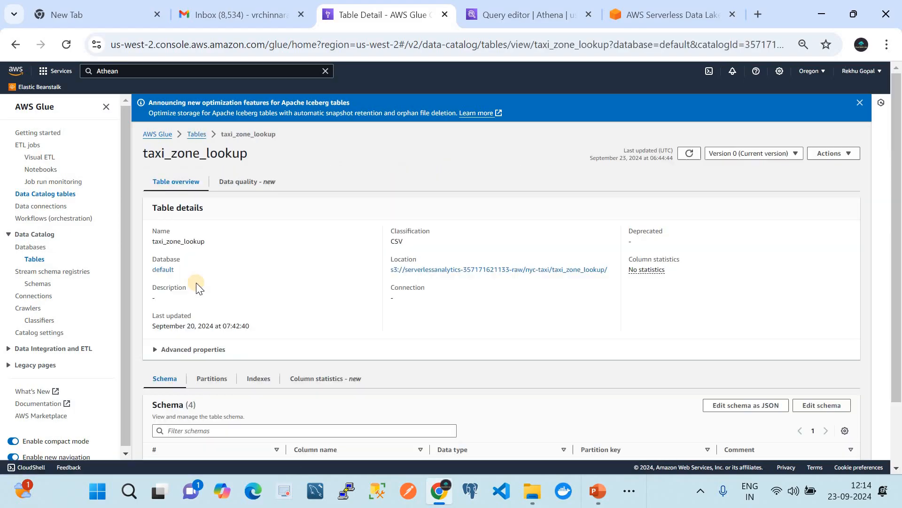
{"action": "left_click", "coordinate": [511, 9]}
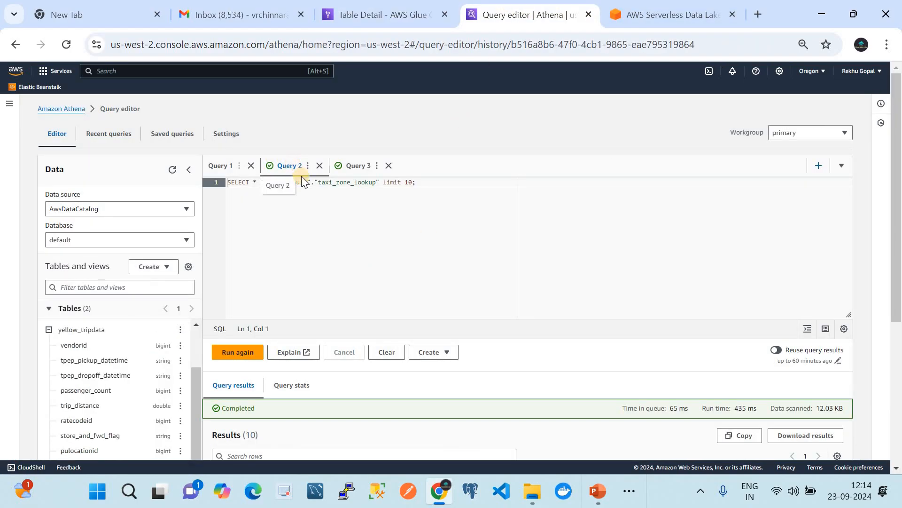
{"action": "scroll", "coordinate": [389, 356], "scroll_direction": "down", "scroll_amount": 5}
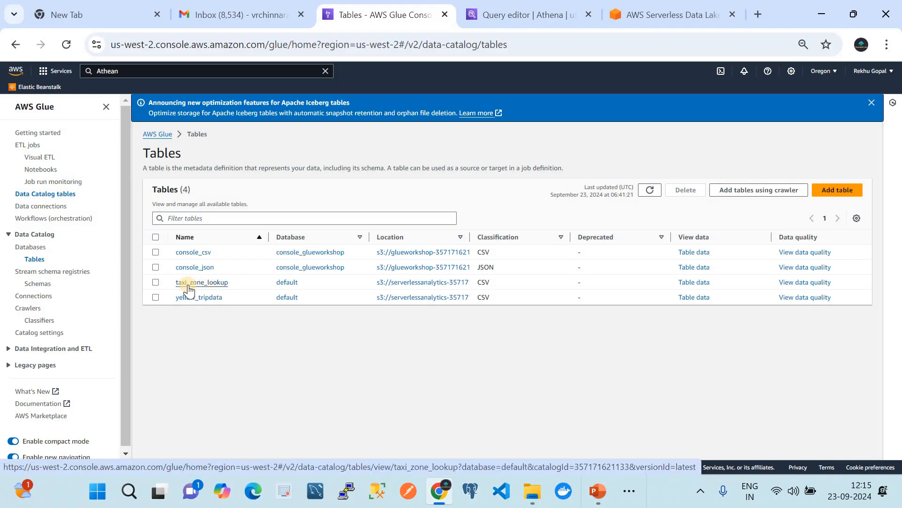
Step: Return to the Athena query editor, rerun the taxi_zone_lookup query, and examine the values in the returned rows
{"action": "left_click", "coordinate": [499, 19]}
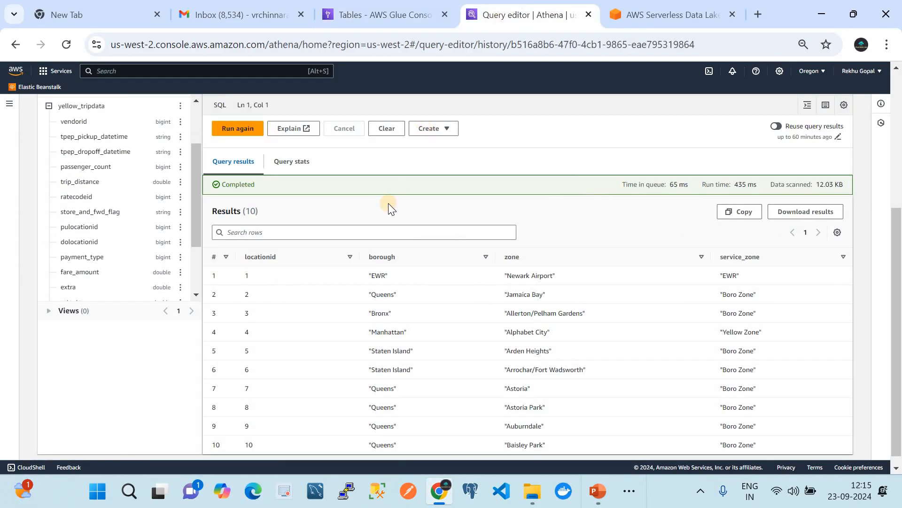
{"action": "scroll", "coordinate": [388, 203], "scroll_direction": "up", "scroll_amount": 5}
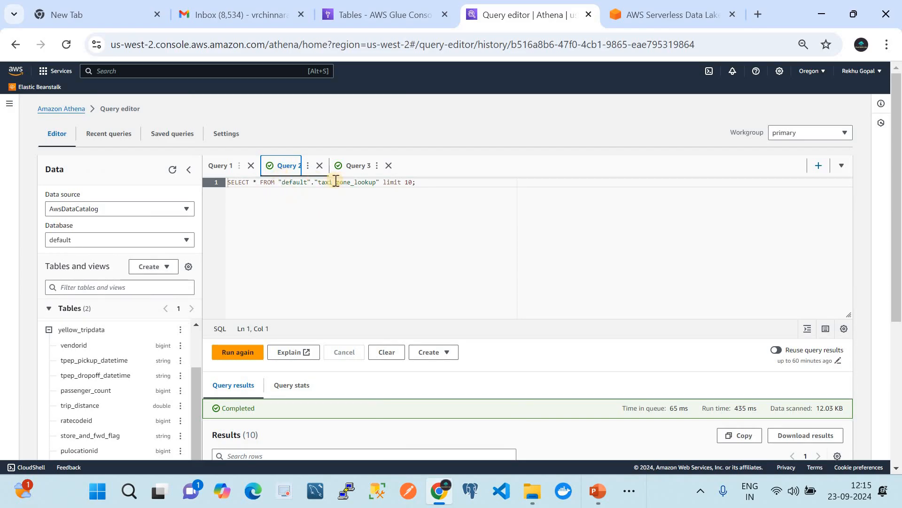
{"action": "left_click", "coordinate": [247, 352]}
{"action": "scroll", "coordinate": [564, 334], "scroll_direction": "down", "scroll_amount": 3}
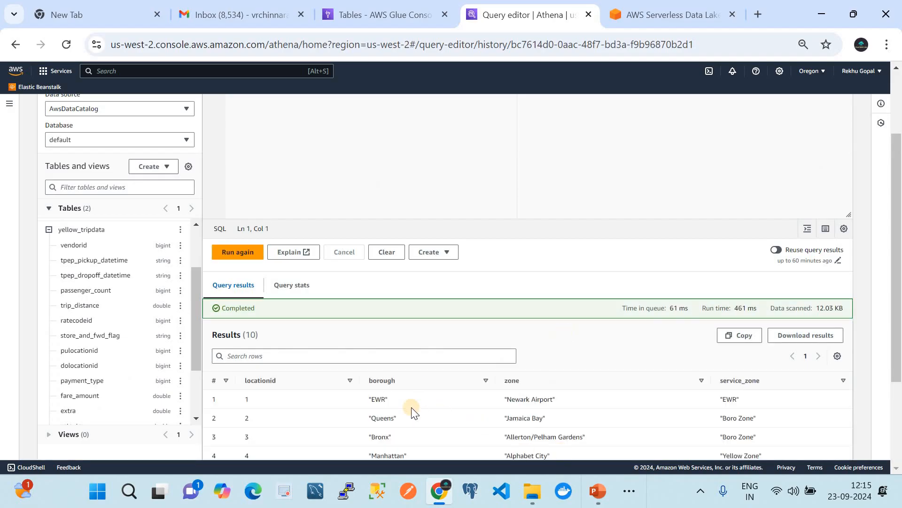
{"action": "scroll", "coordinate": [412, 413], "scroll_direction": "down", "scroll_amount": 1}
{"action": "scroll", "coordinate": [412, 412], "scroll_direction": "down", "scroll_amount": 1}
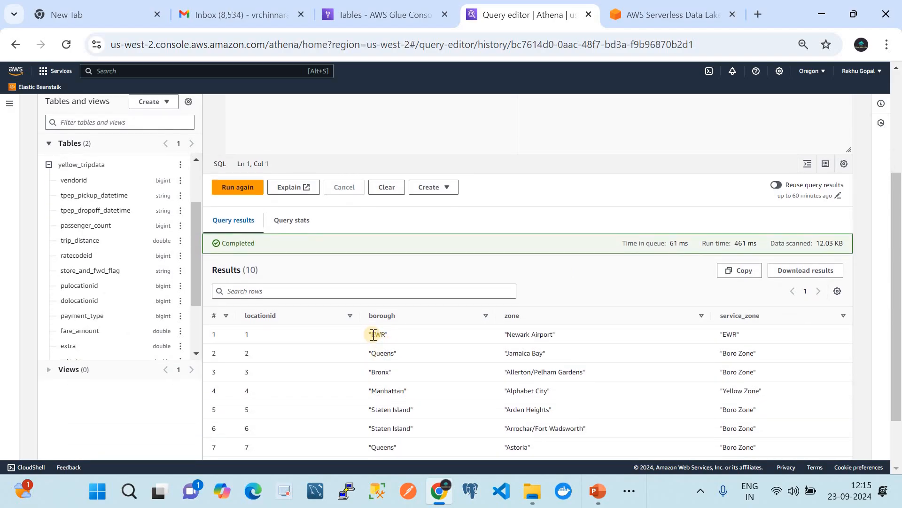
Step: Switch to the AWS Glue console and open the taxi_zone_lookup table for editing
{"action": "left_click", "coordinate": [413, 8]}
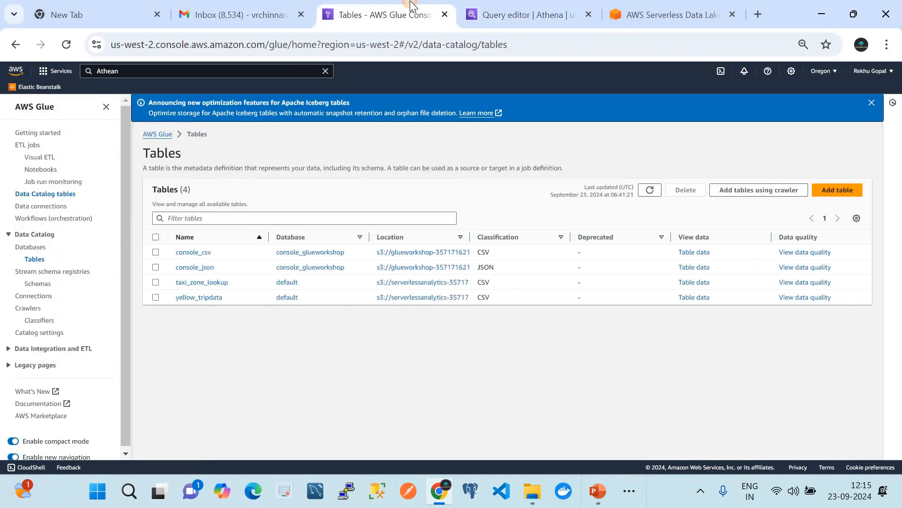
{"action": "left_click", "coordinate": [156, 282]}
{"action": "left_click", "coordinate": [193, 282]}
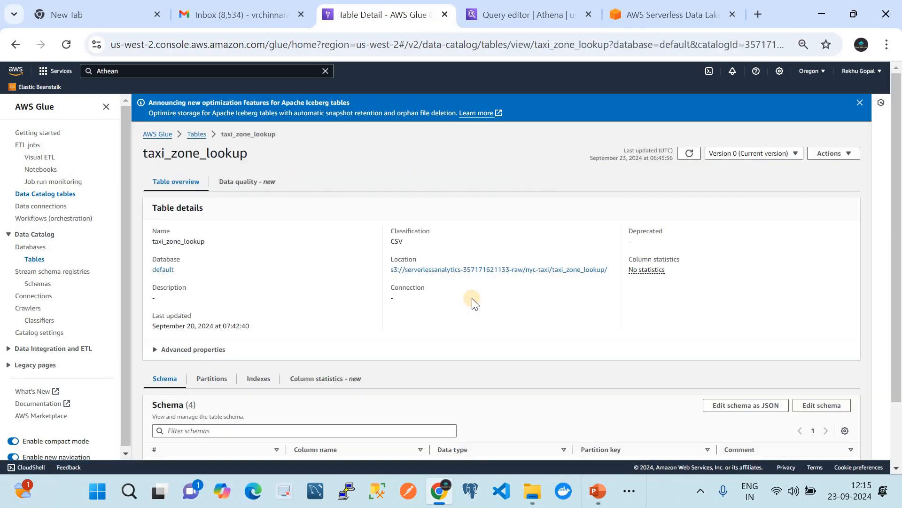
{"action": "left_click", "coordinate": [844, 154]}
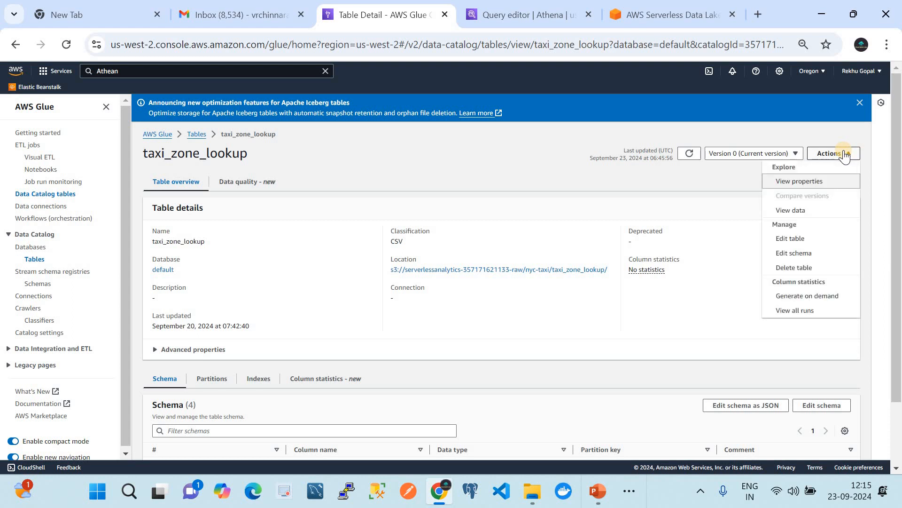
{"action": "left_click", "coordinate": [810, 238]}
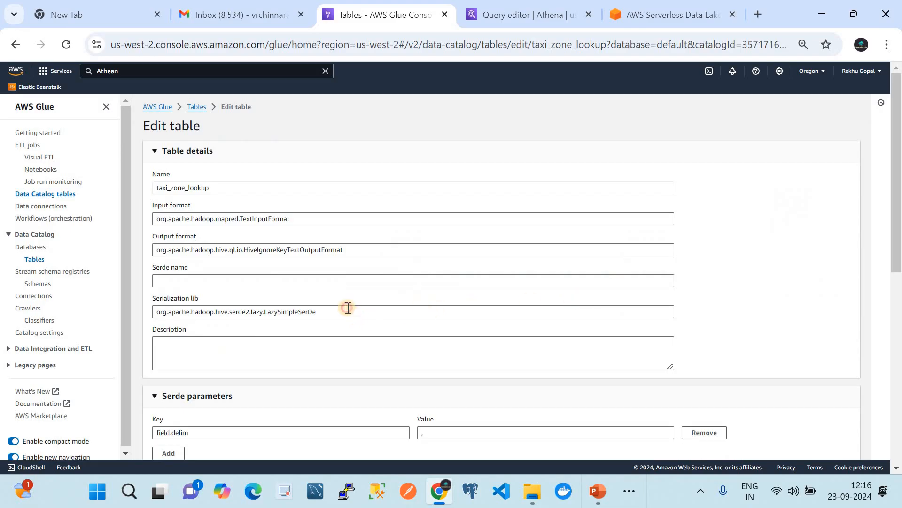
Step: Set the table's serialization library to org.apache.hadoop.hive.serde2.OpenCSVSerde
{"action": "left_click_drag", "start_coordinate": [347, 305], "coordinate": [230, 301]}
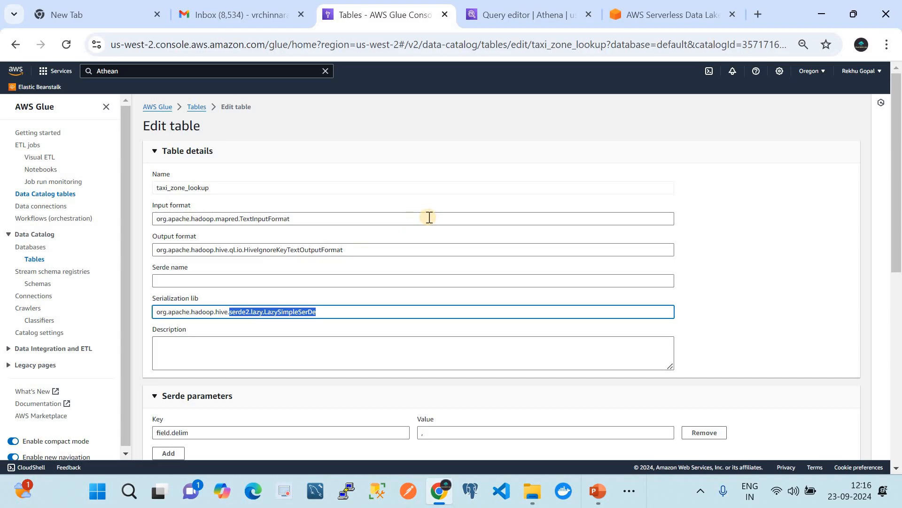
{"action": "scroll", "coordinate": [426, 293], "scroll_direction": "down", "scroll_amount": 3}
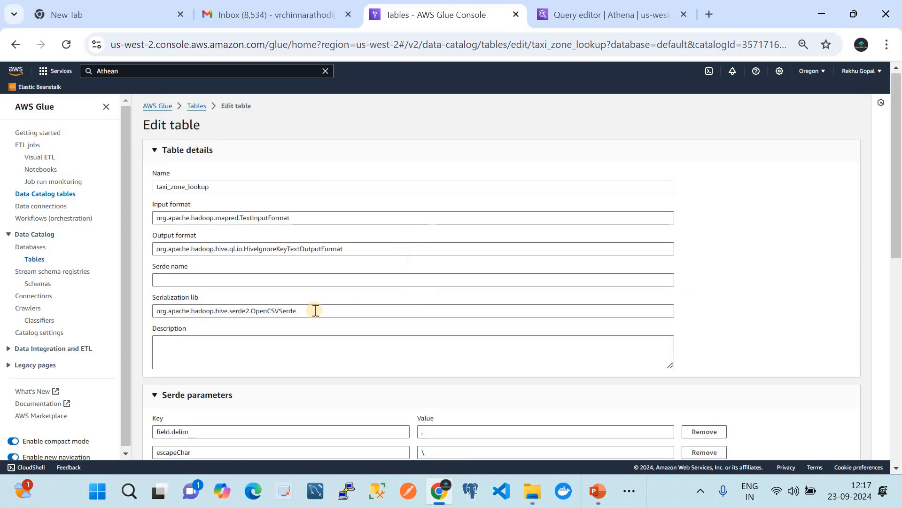
{"action": "left_click_drag", "start_coordinate": [315, 311], "coordinate": [139, 306]}
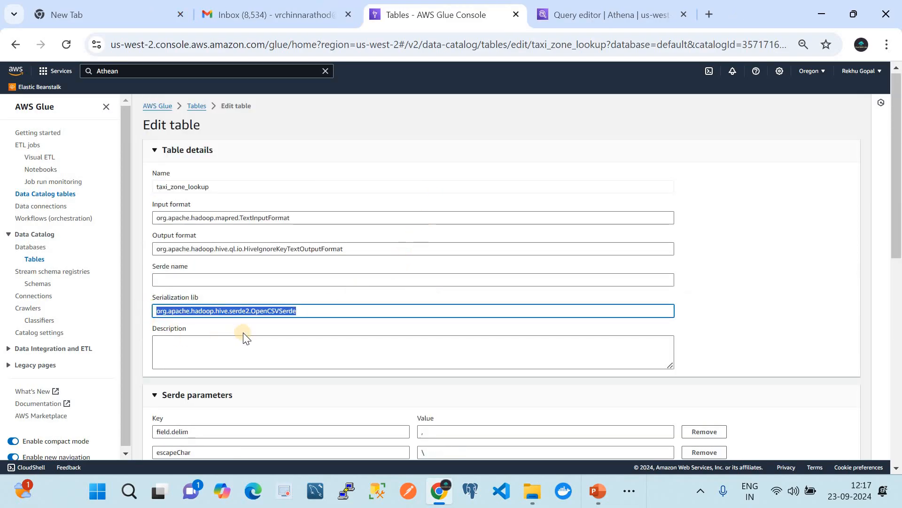
{"action": "scroll", "coordinate": [249, 319], "scroll_direction": "down", "scroll_amount": 2}
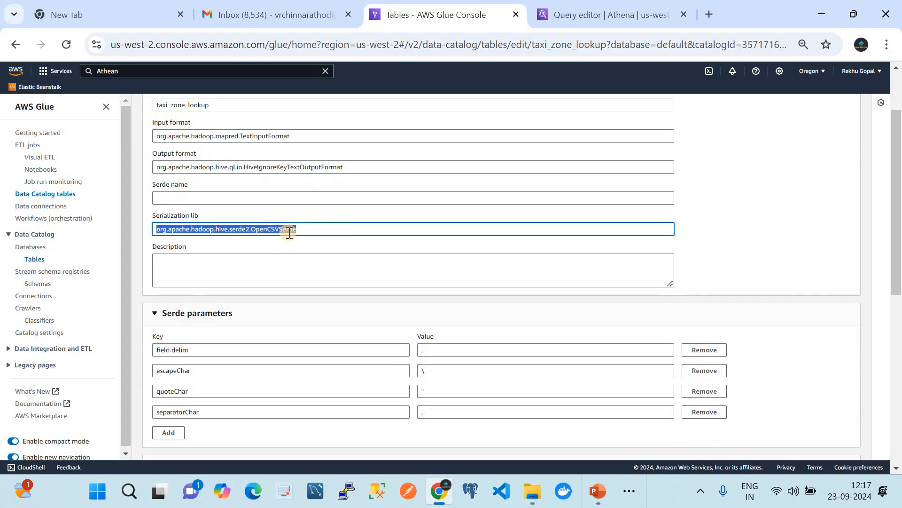
Step: Give the table the serde parameters escapeChar \, quoteChar " and separatorChar , and save the table
{"action": "scroll", "coordinate": [303, 233], "scroll_direction": "down", "scroll_amount": 3}
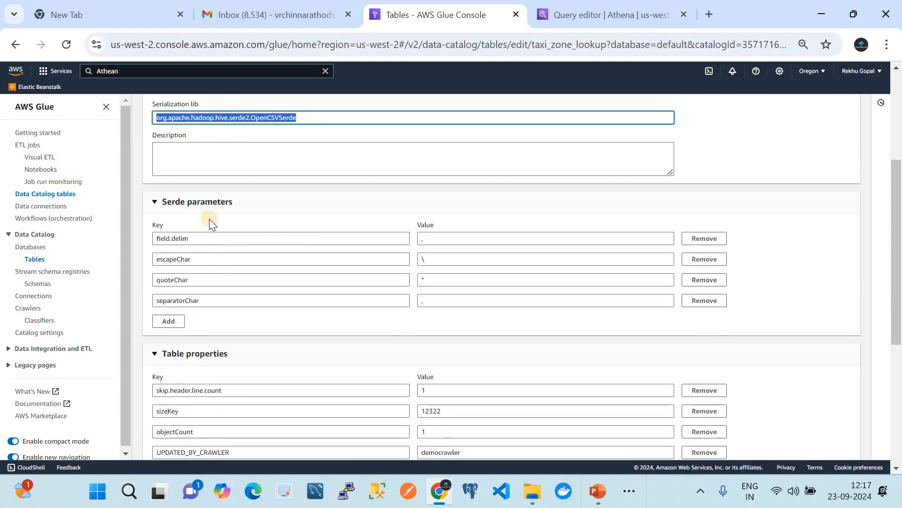
{"action": "double_click", "coordinate": [181, 258]}
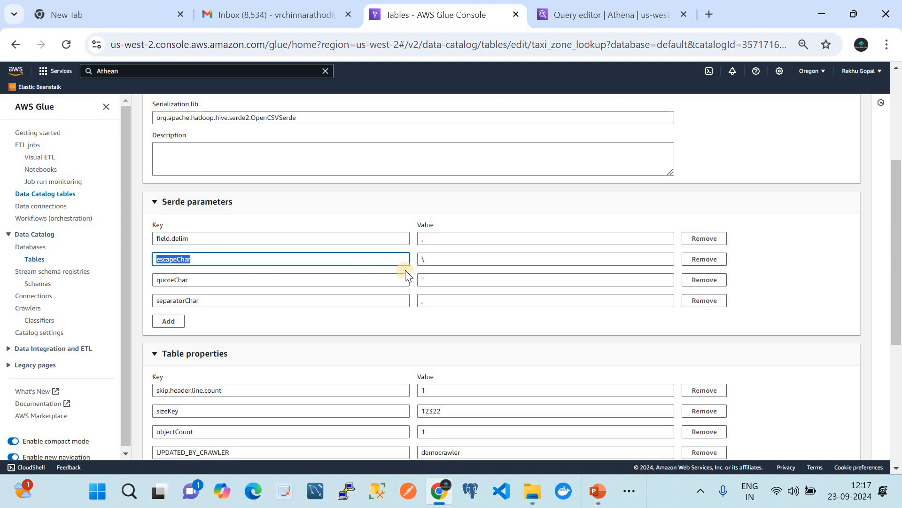
{"action": "left_click", "coordinate": [219, 279]}
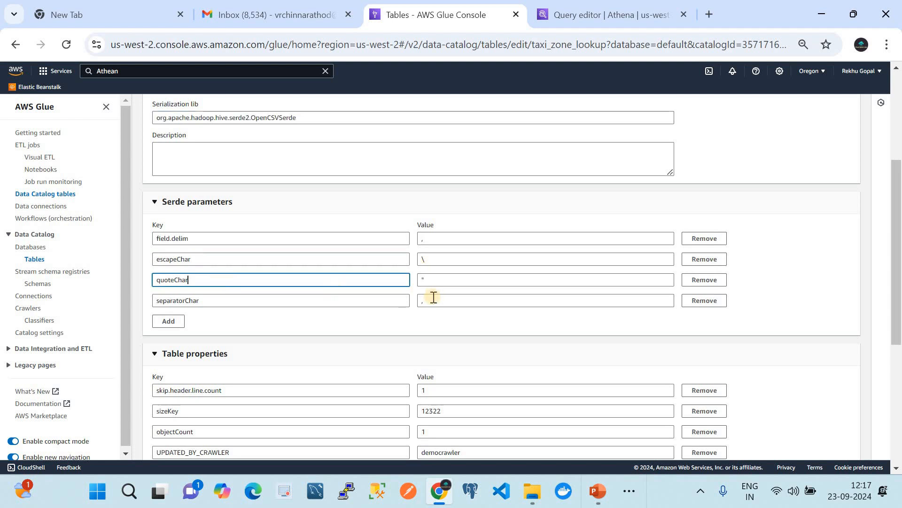
{"action": "left_click", "coordinate": [240, 304]}
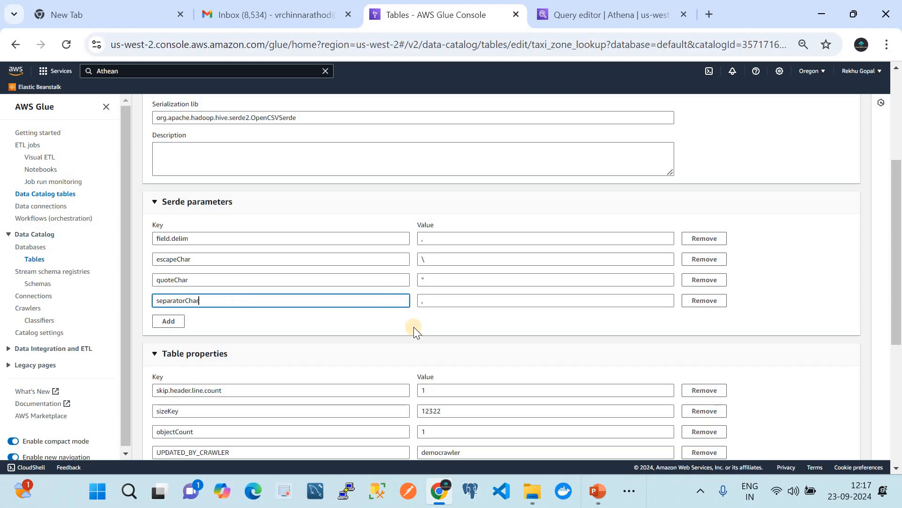
{"action": "scroll", "coordinate": [413, 334], "scroll_direction": "down", "scroll_amount": 6}
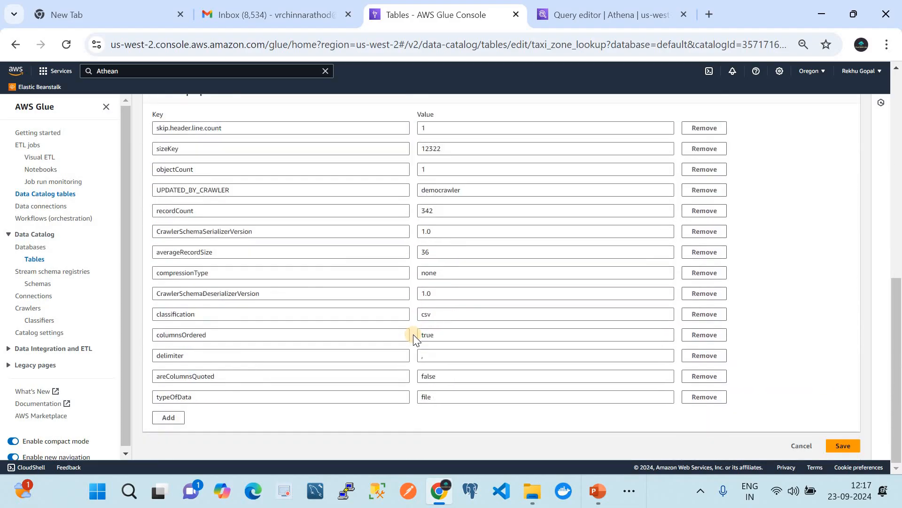
{"action": "left_click", "coordinate": [839, 446]}
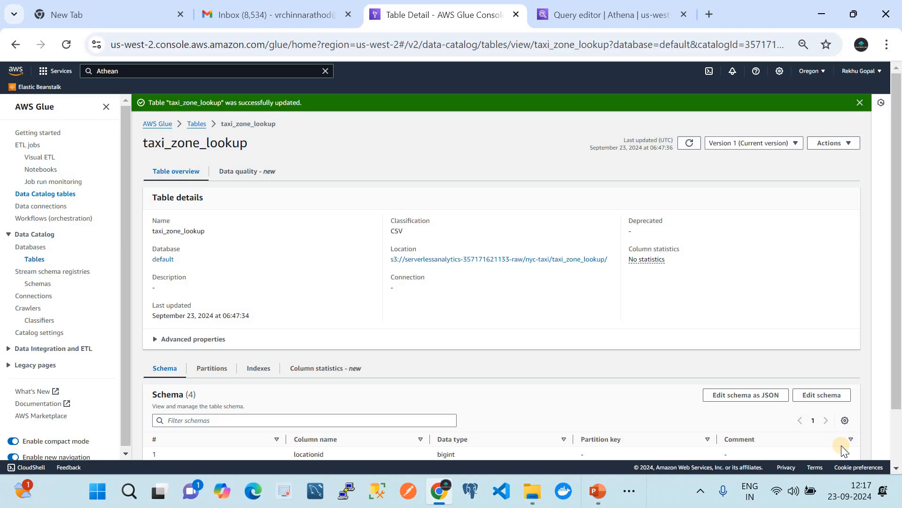
Step: Switch to the Athena query editor and rerun the taxi_zone_lookup query to check its borough, zone and service_zone values
{"action": "left_click", "coordinate": [602, 15]}
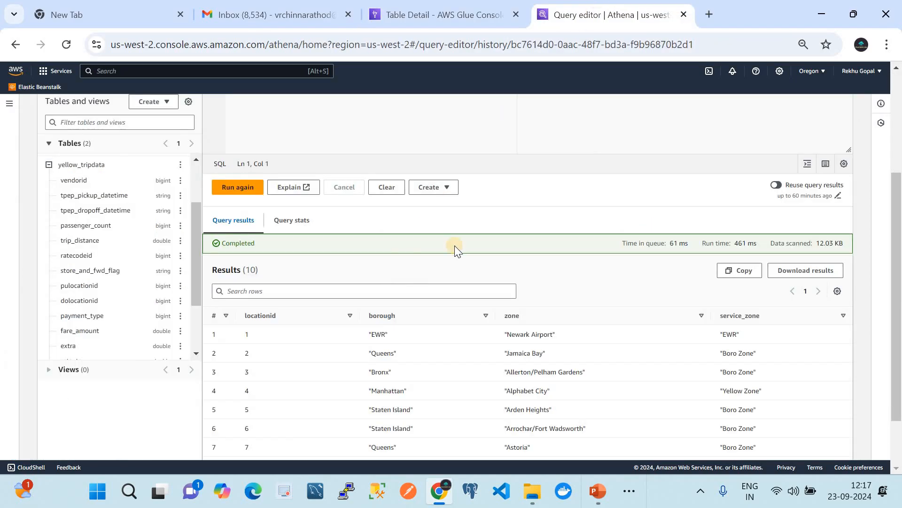
{"action": "scroll", "coordinate": [455, 246], "scroll_direction": "up", "scroll_amount": 4}
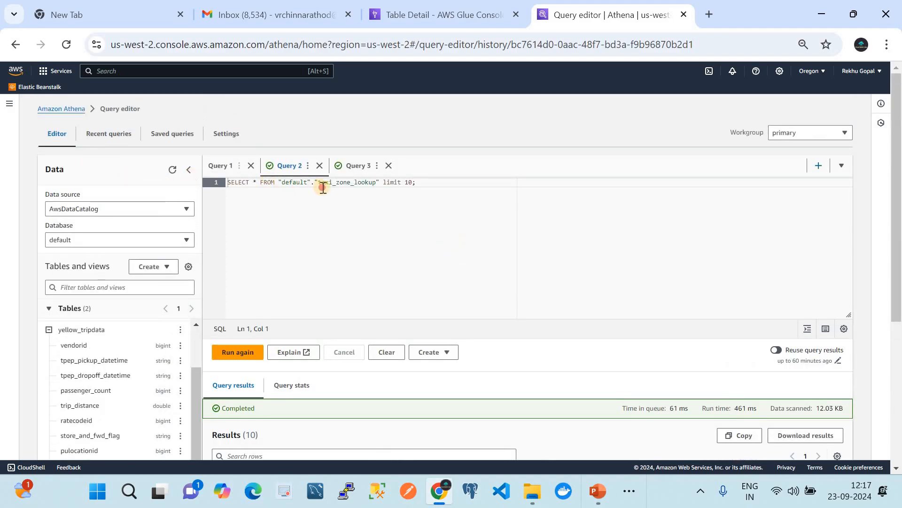
{"action": "double_click", "coordinate": [342, 182]}
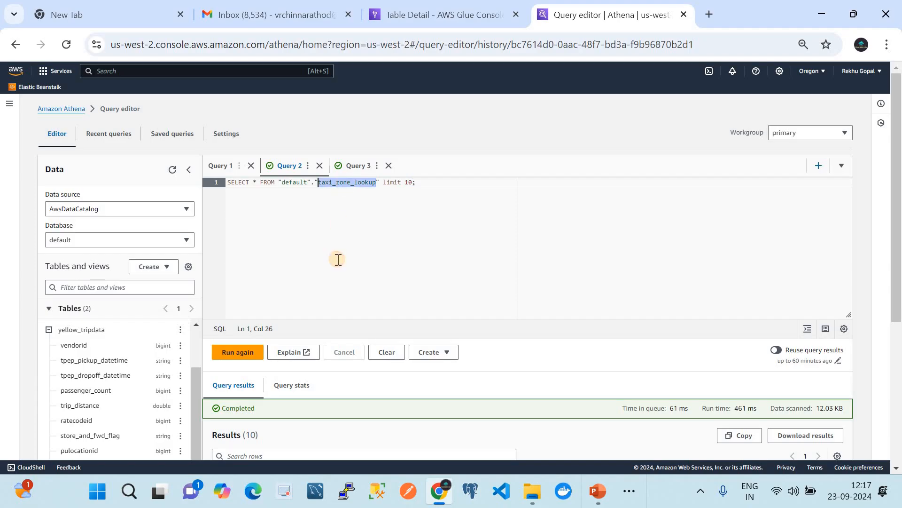
{"action": "scroll", "coordinate": [338, 259], "scroll_direction": "down", "scroll_amount": 3}
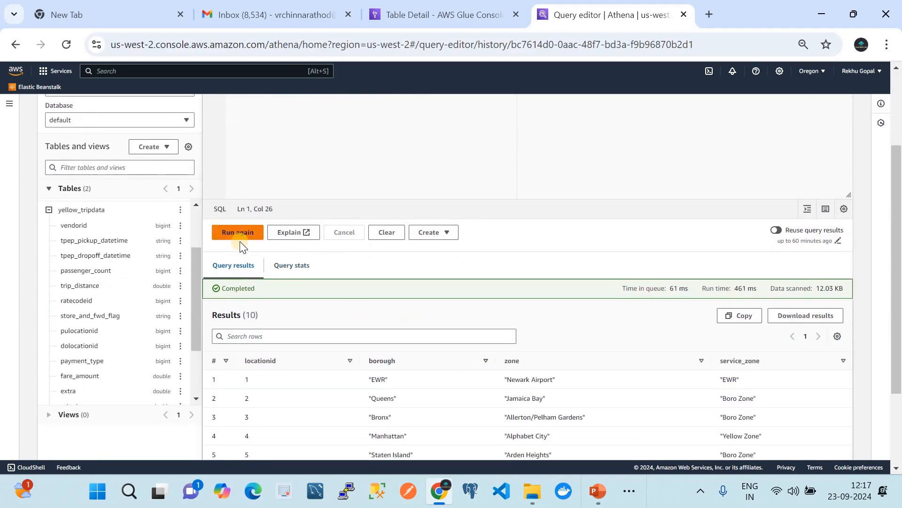
{"action": "left_click", "coordinate": [239, 237]}
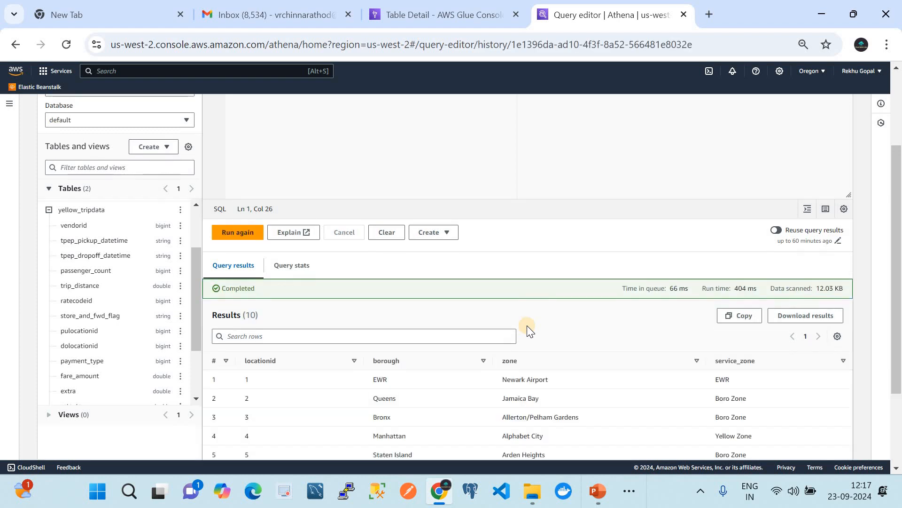
{"action": "scroll", "coordinate": [520, 321], "scroll_direction": "down", "scroll_amount": 3}
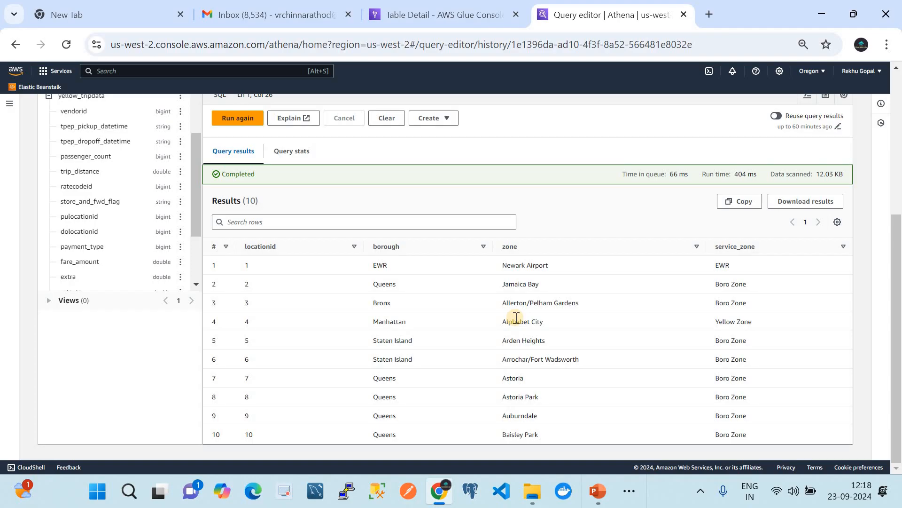
{"action": "scroll", "coordinate": [516, 318], "scroll_direction": "up", "scroll_amount": 1}
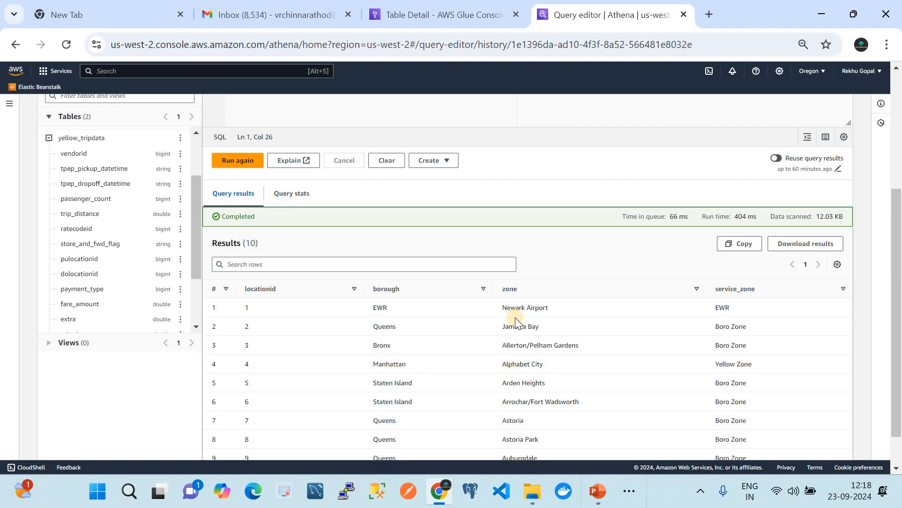
{"action": "scroll", "coordinate": [515, 317], "scroll_direction": "up", "scroll_amount": 3}
{"action": "scroll", "coordinate": [543, 307], "scroll_direction": "down", "scroll_amount": 4}
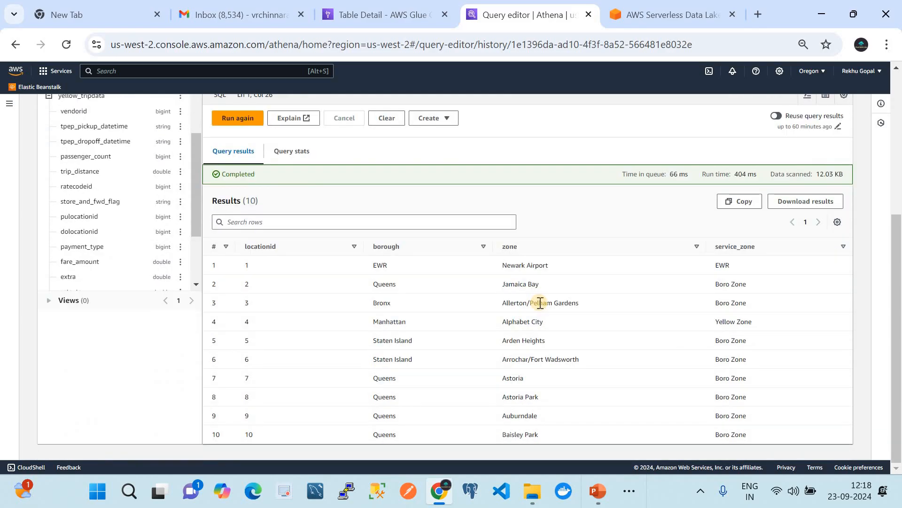
{"action": "scroll", "coordinate": [540, 303], "scroll_direction": "up", "scroll_amount": 1}
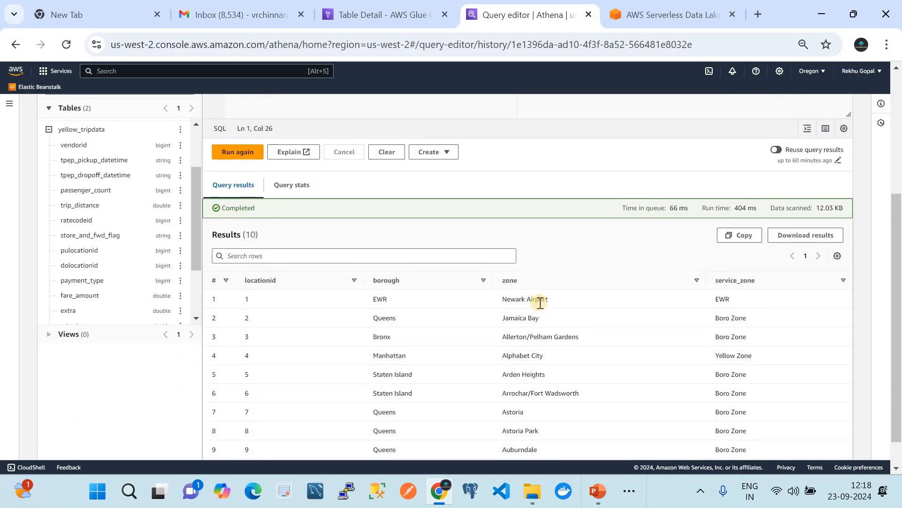
{"action": "scroll", "coordinate": [540, 303], "scroll_direction": "up", "scroll_amount": 4}
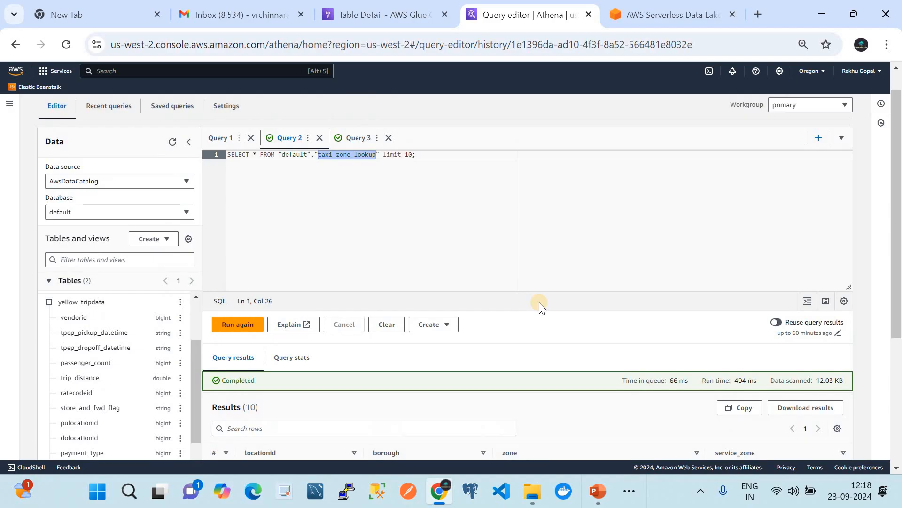
Step: Copy the raw_yellow_tripdata total-records count query from the workshop page and run it in Athena in place of the current query
{"action": "left_click", "coordinate": [677, 13]}
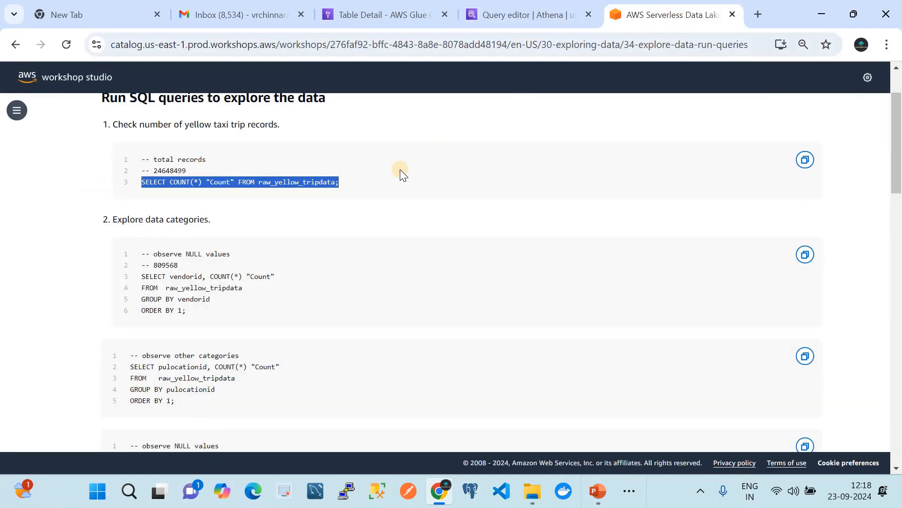
{"action": "left_click", "coordinate": [373, 185]}
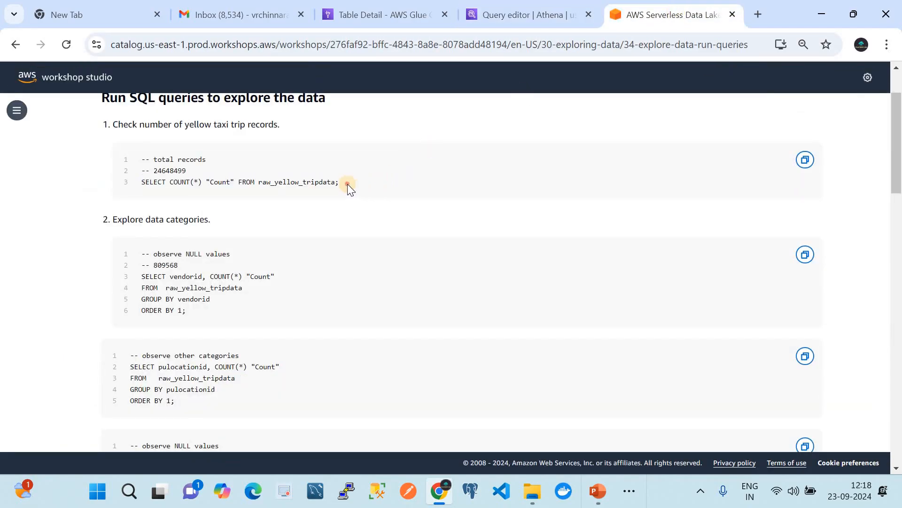
{"action": "left_click_drag", "start_coordinate": [348, 184], "coordinate": [144, 183]}
{"action": "key", "text": "ctrl+c"}
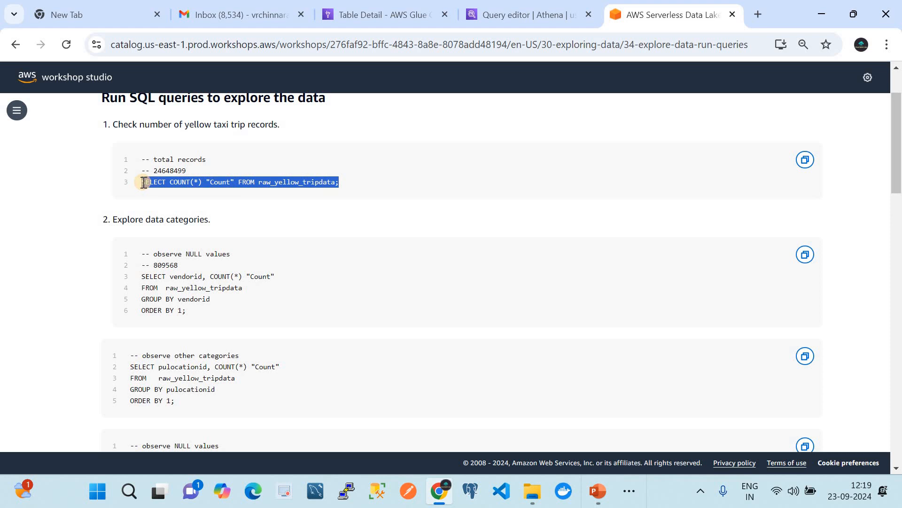
{"action": "left_click", "coordinate": [501, 21]}
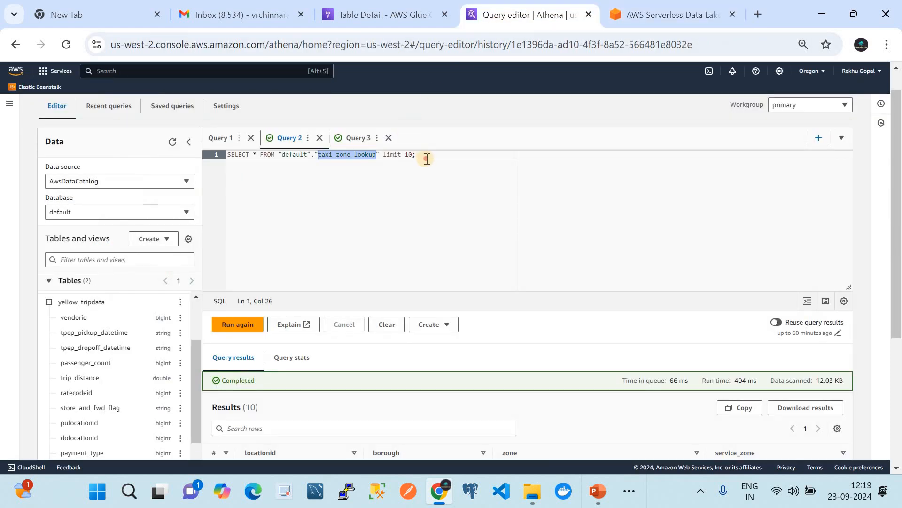
{"action": "left_click_drag", "start_coordinate": [423, 156], "coordinate": [235, 149]}
{"action": "key", "text": "ctrl+v"}
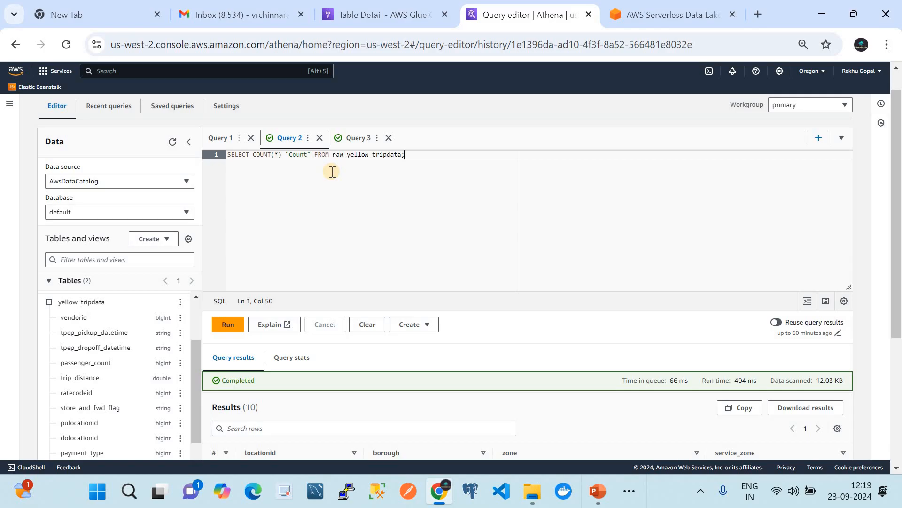
{"action": "left_click", "coordinate": [231, 325]}
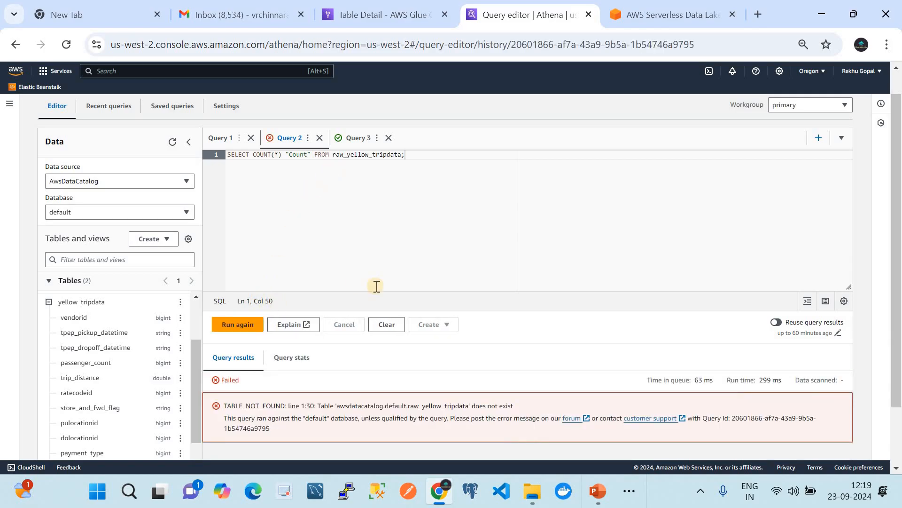
Step: Remove the raw_ prefix from the table name, run the count query on yellow_tripdata, and view the result
{"action": "scroll", "coordinate": [377, 286], "scroll_direction": "down", "scroll_amount": 1}
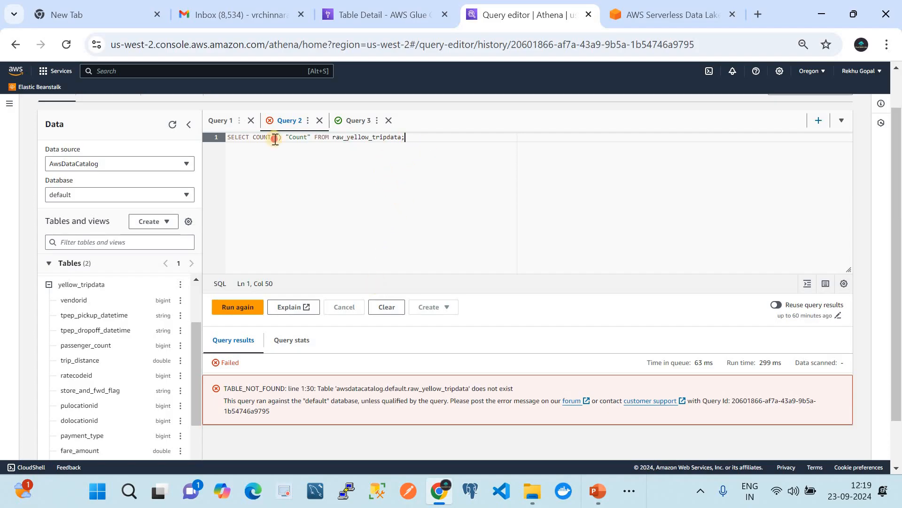
{"action": "left_click_drag", "start_coordinate": [423, 137], "coordinate": [258, 140]}
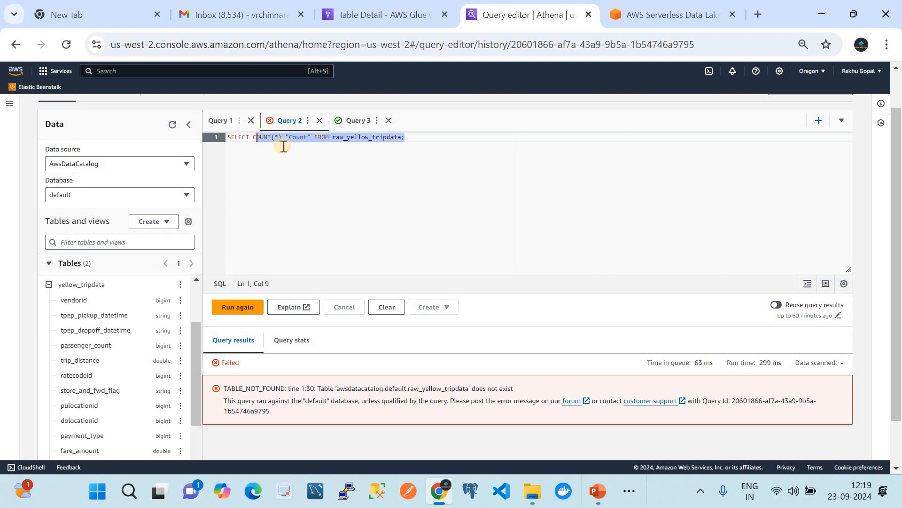
{"action": "left_click_drag", "start_coordinate": [419, 137], "coordinate": [213, 137]}
{"action": "left_click", "coordinate": [348, 139]}
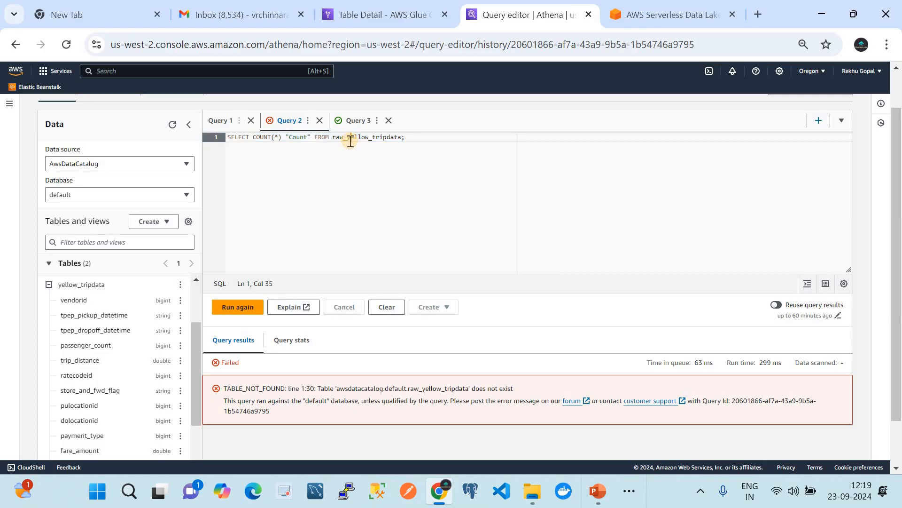
{"action": "key", "text": "BackSpace"}
{"action": "key", "text": "BackSpace"}
{"action": "key", "text": "BackSpace"}
{"action": "key", "text": "BackSpace"}
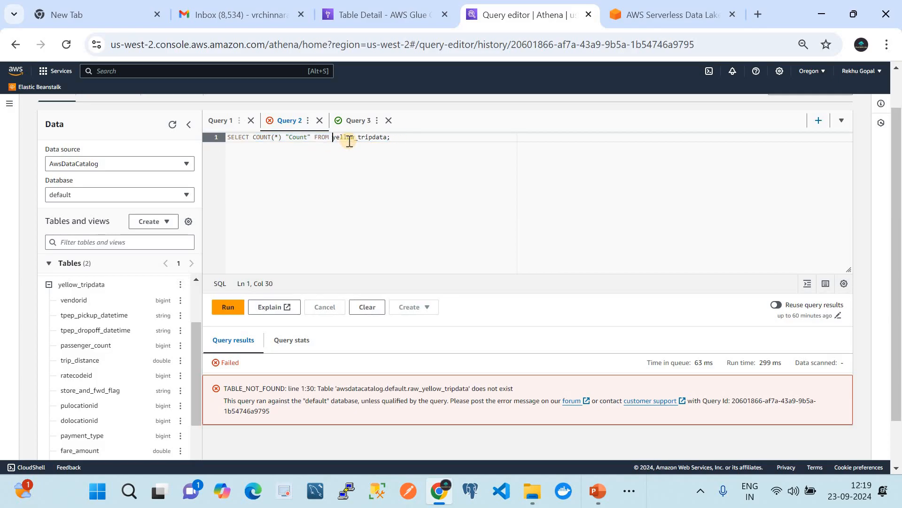
{"action": "left_click", "coordinate": [229, 312]}
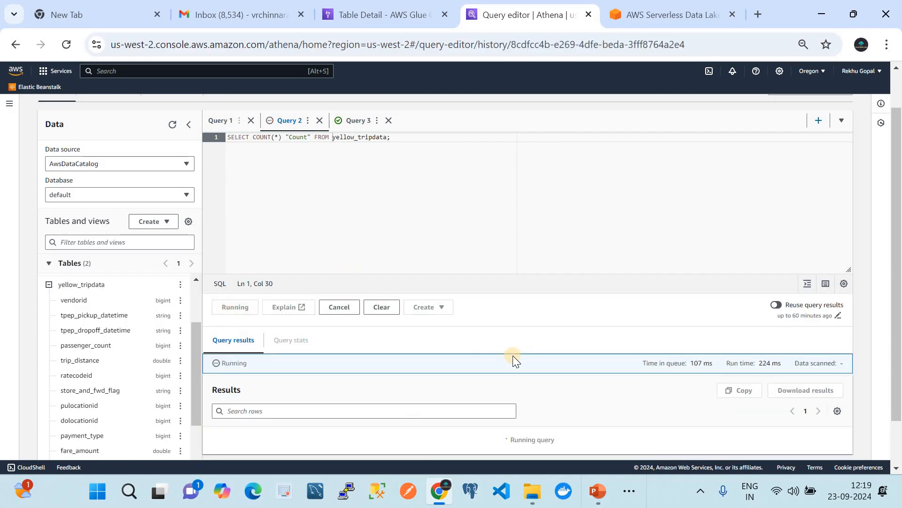
{"action": "scroll", "coordinate": [540, 293], "scroll_direction": "down", "scroll_amount": 2}
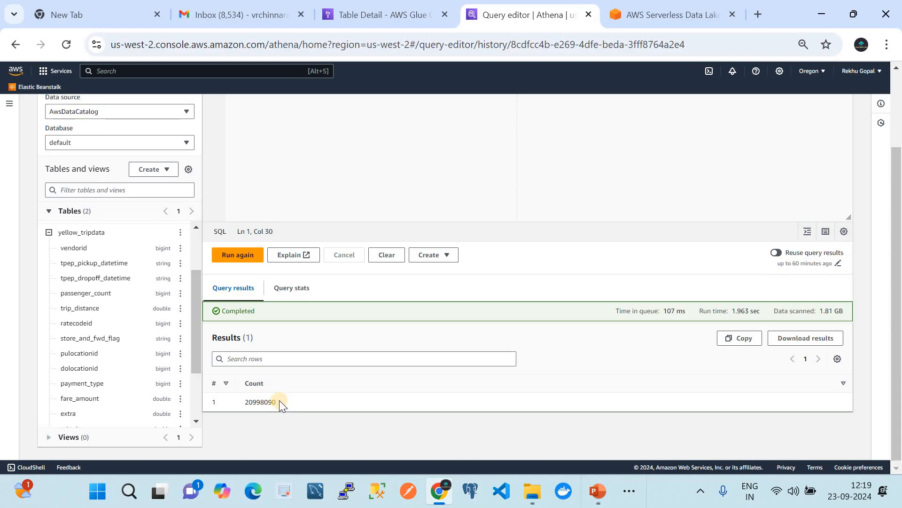
{"action": "scroll", "coordinate": [279, 400], "scroll_direction": "up", "scroll_amount": 2}
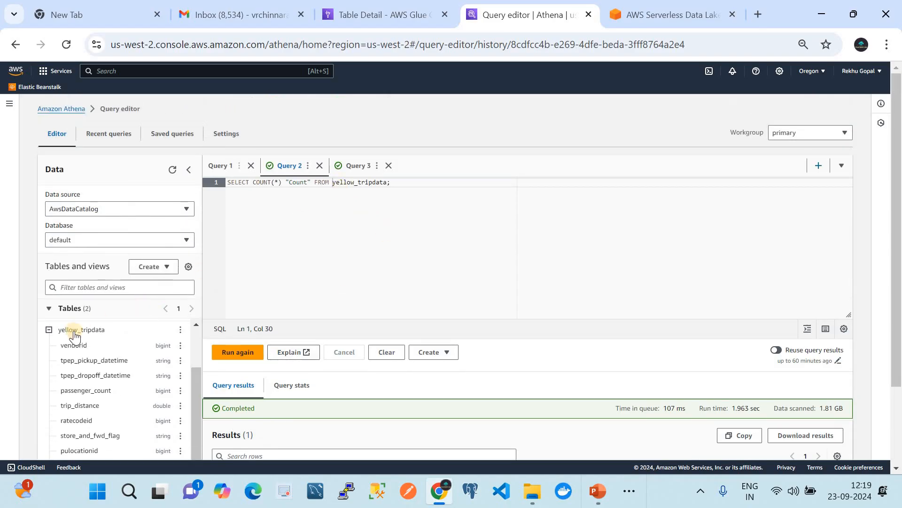
Step: Replace the Athena query with the workshop's vendorid count query, grouped by vendorid and ordered by 1
{"action": "left_click", "coordinate": [654, 15]}
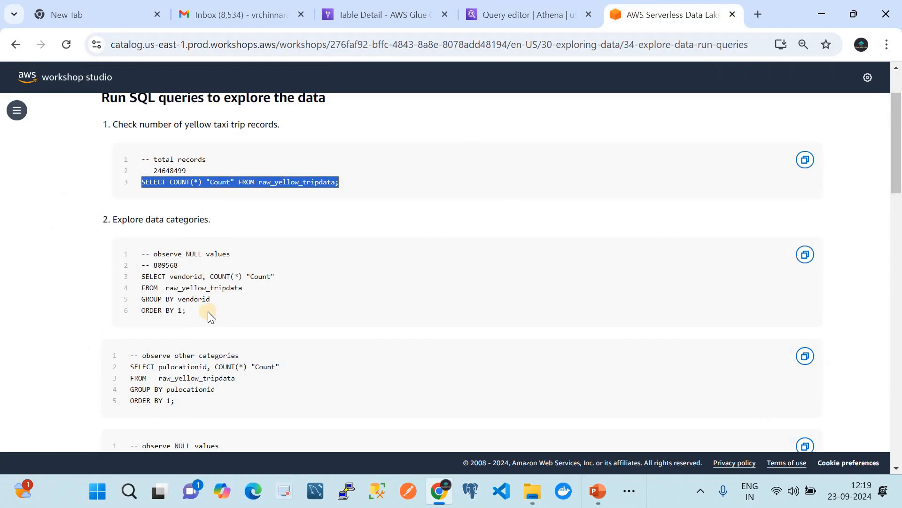
{"action": "left_click_drag", "start_coordinate": [194, 314], "coordinate": [146, 278]}
{"action": "triple_click", "coordinate": [140, 278]}
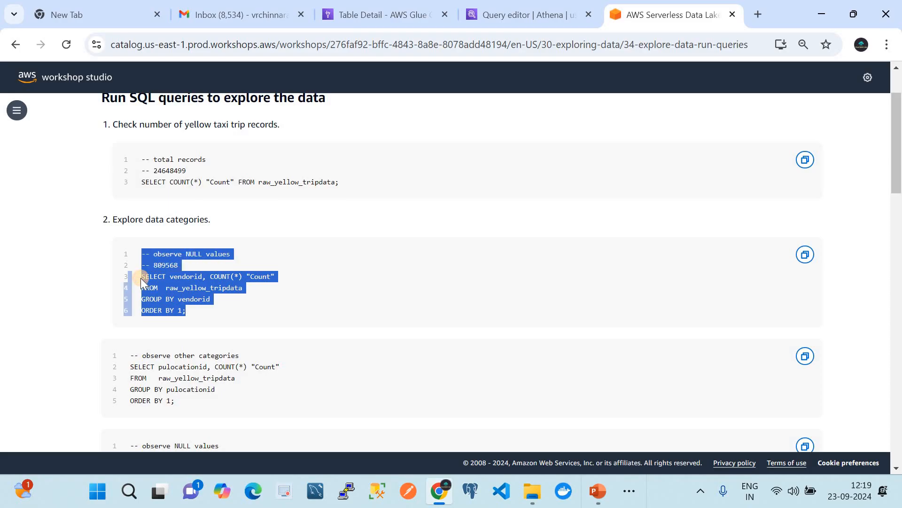
{"action": "left_click_drag", "start_coordinate": [195, 315], "coordinate": [143, 281]}
{"action": "key", "text": "ctrl+c"}
{"action": "left_click", "coordinate": [531, 10]}
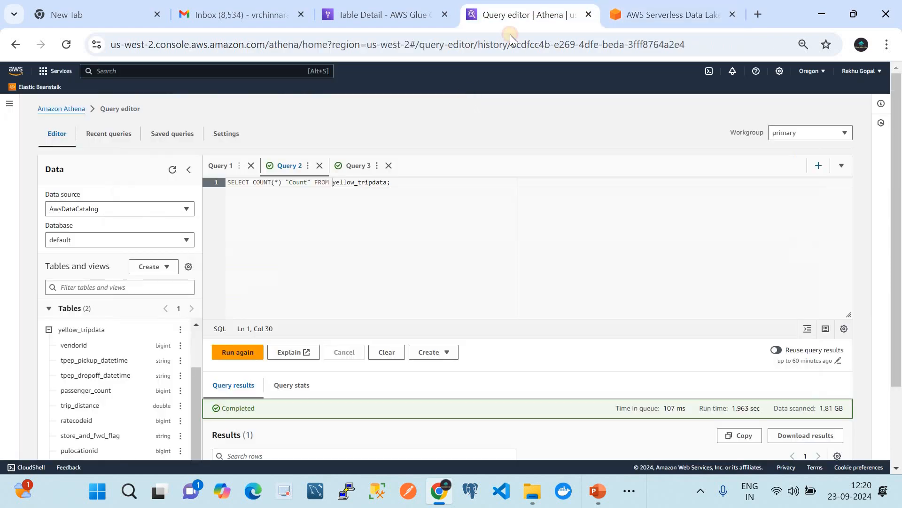
{"action": "key", "text": "ctrl+a"}
{"action": "key", "text": "ctrl+v"}
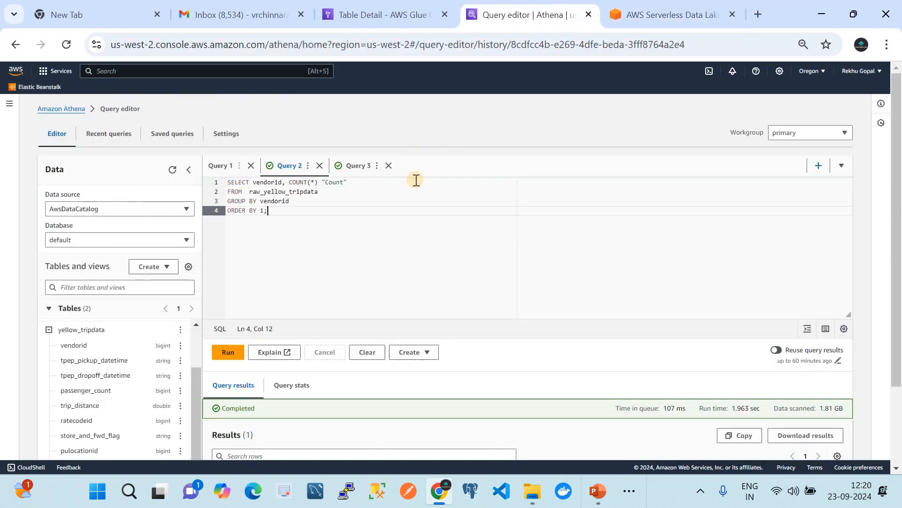
Step: Change the query's source table to yellow_tripdata and collapse the column lists of both catalog tables
{"action": "left_click", "coordinate": [263, 192]}
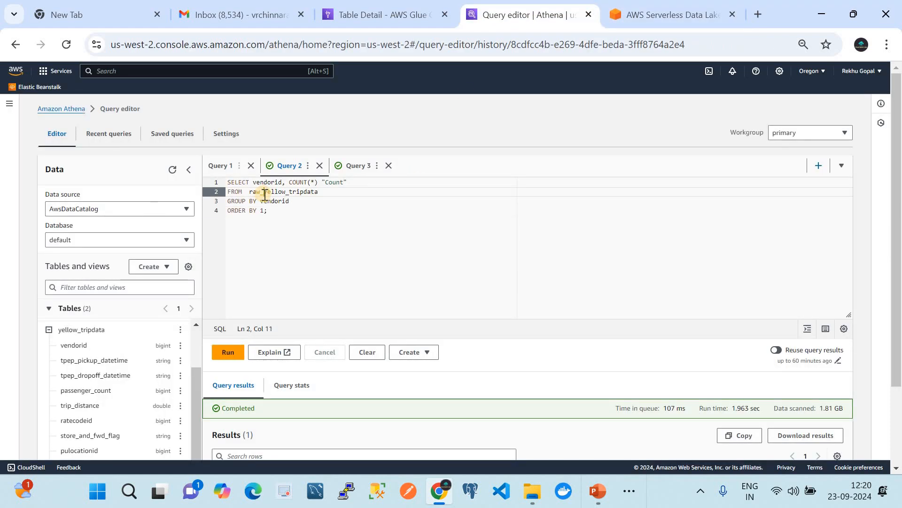
{"action": "key", "text": "BackSpace"}
{"action": "key", "text": "BackSpace"}
{"action": "key", "text": "BackSpace"}
{"action": "key", "text": "BackSpace"}
{"action": "left_click", "coordinate": [48, 330]}
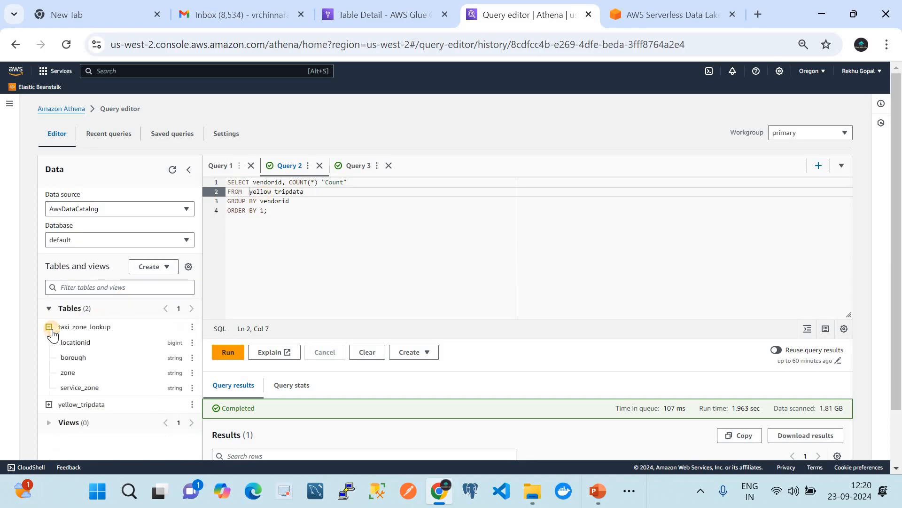
{"action": "left_click", "coordinate": [49, 326]}
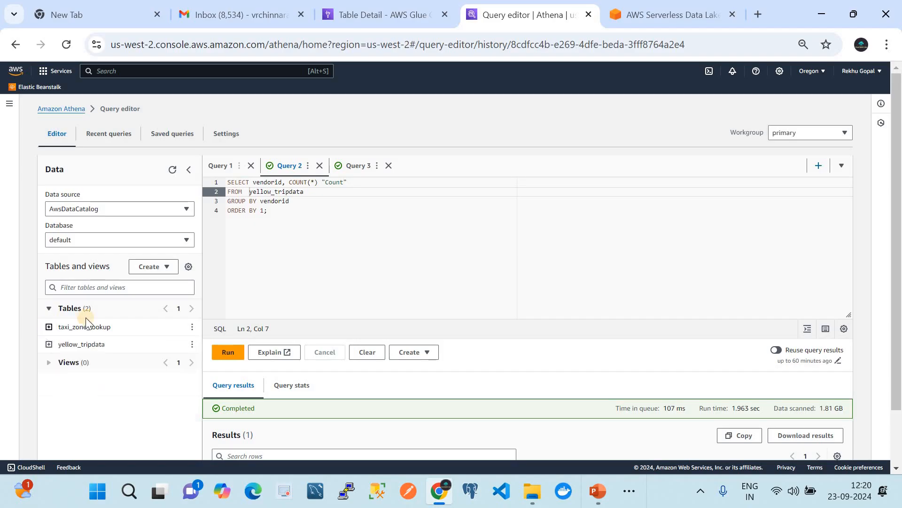
Step: Run the whole vendorid grouping query and view the record count for each vendor
{"action": "left_click_drag", "start_coordinate": [282, 212], "coordinate": [209, 182]}
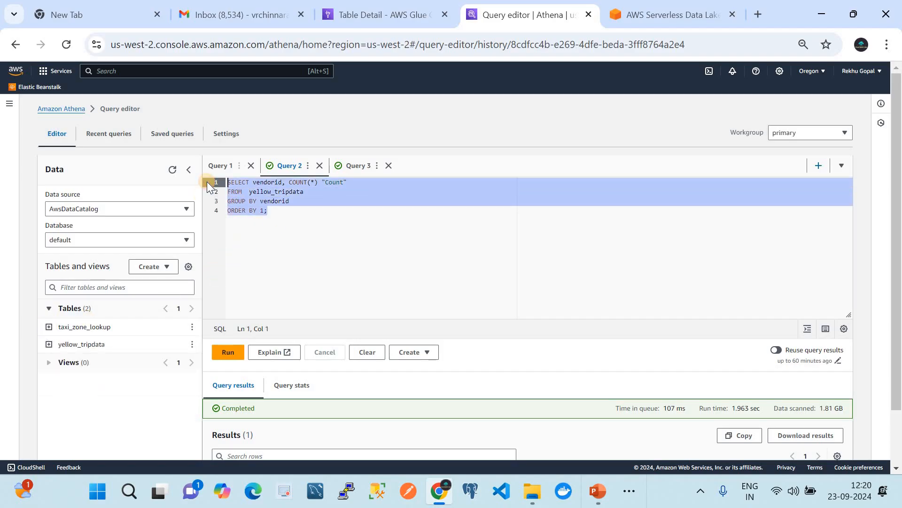
{"action": "left_click", "coordinate": [228, 352]}
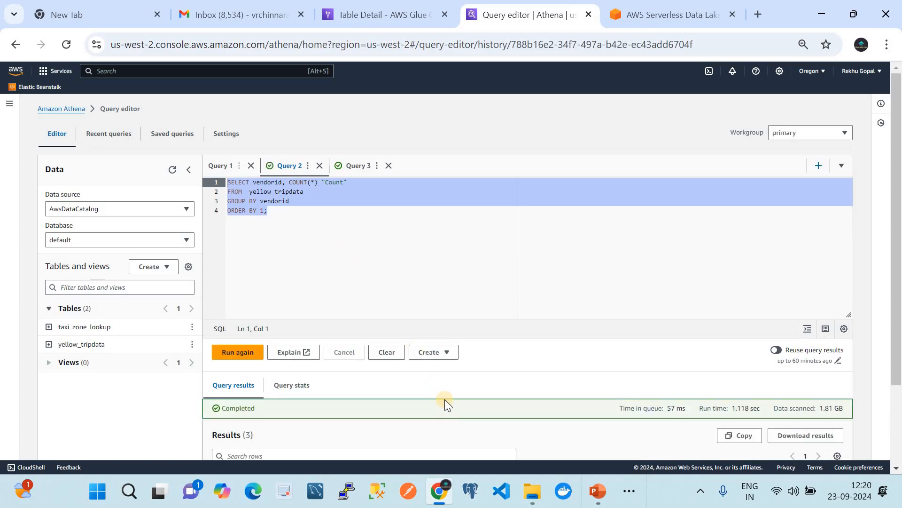
{"action": "scroll", "coordinate": [445, 400], "scroll_direction": "down", "scroll_amount": 2}
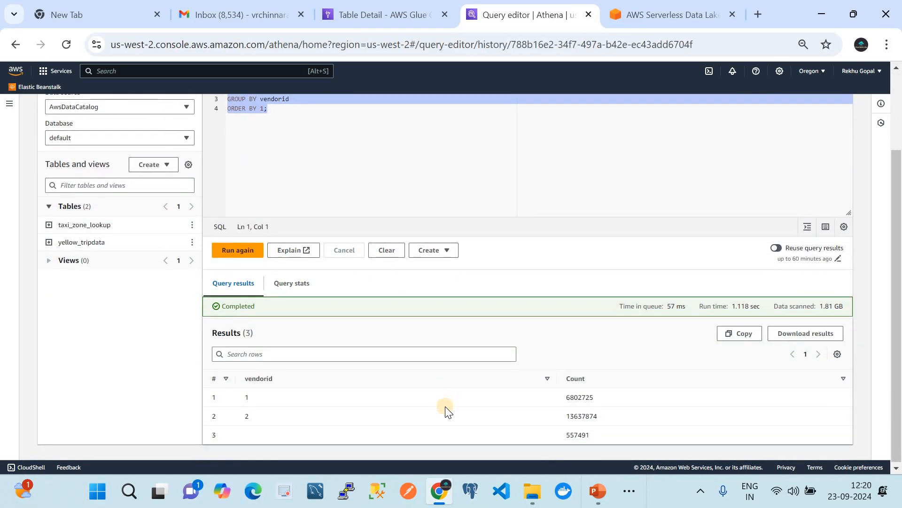
{"action": "scroll", "coordinate": [445, 414], "scroll_direction": "up", "scroll_amount": 2}
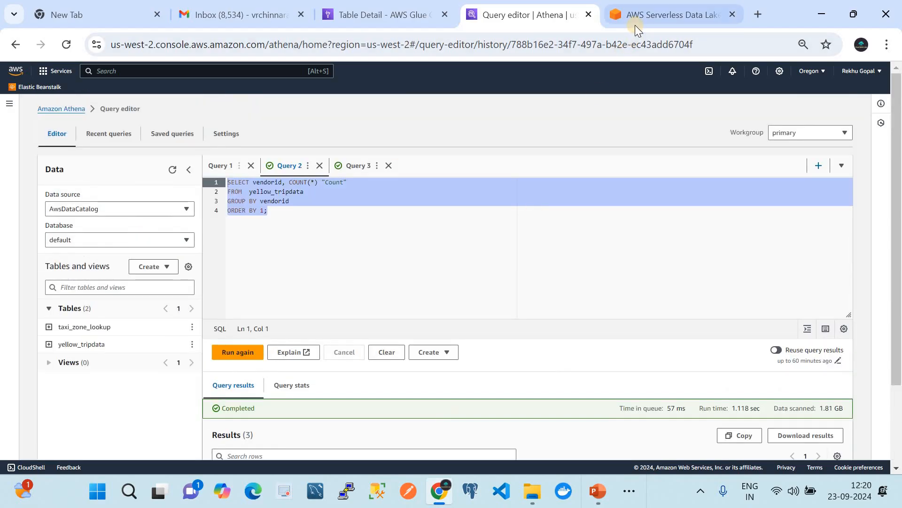
Step: Replace the Athena query with the workshop's final query counting total joined taxi trip and zone lookup records for the last quarter of 2020
{"action": "left_click", "coordinate": [635, 22]}
{"action": "scroll", "coordinate": [491, 293], "scroll_direction": "down", "scroll_amount": 3}
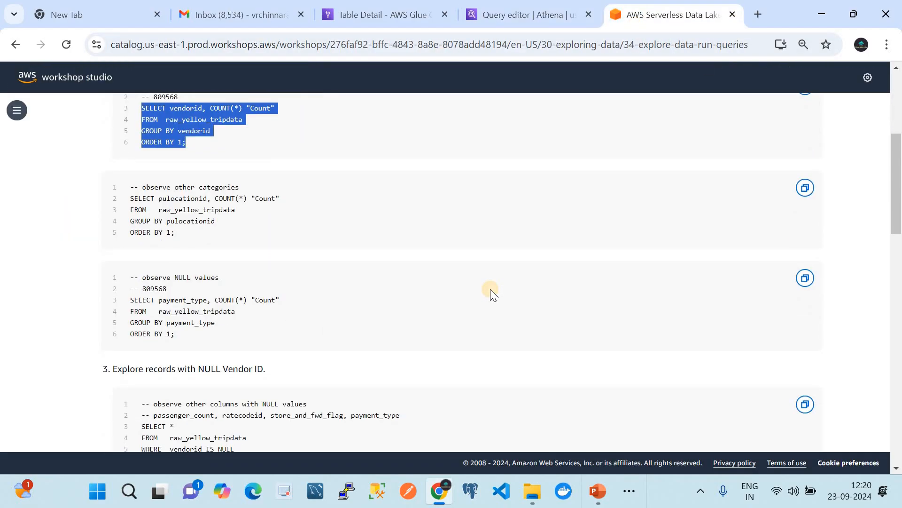
{"action": "scroll", "coordinate": [490, 289], "scroll_direction": "down", "scroll_amount": 11}
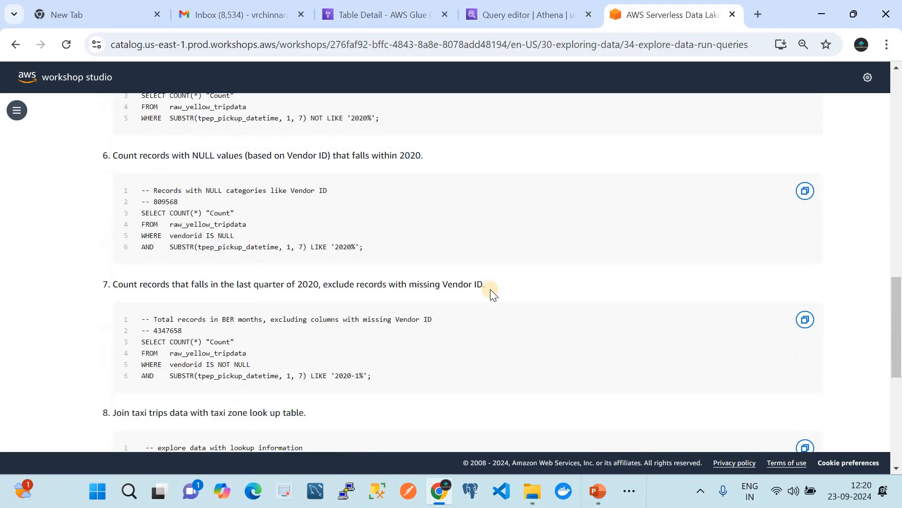
{"action": "scroll", "coordinate": [490, 289], "scroll_direction": "down", "scroll_amount": 6}
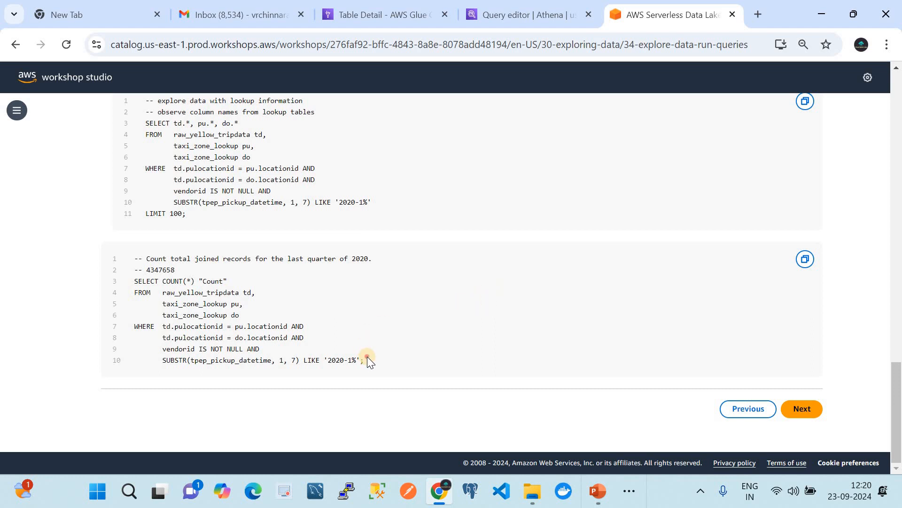
{"action": "left_click_drag", "start_coordinate": [368, 357], "coordinate": [134, 280]}
{"action": "key", "text": "ctrl+c"}
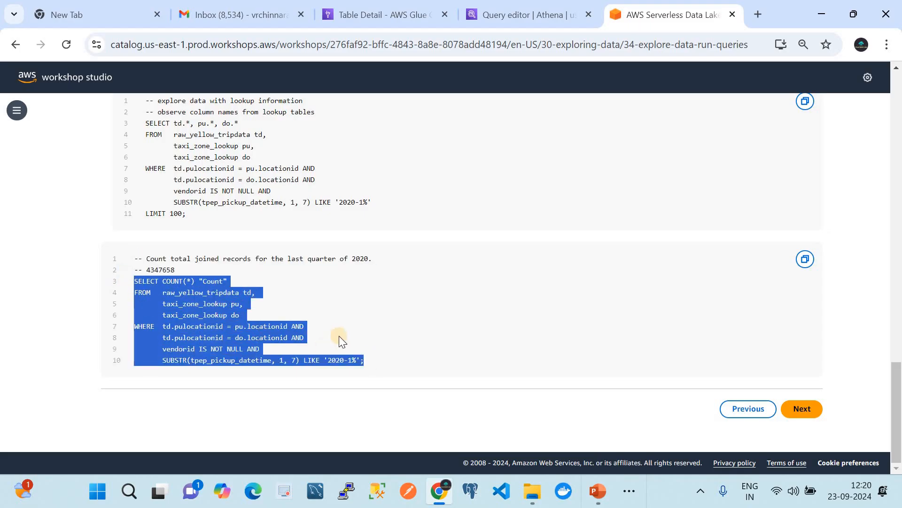
{"action": "left_click", "coordinate": [531, 11]}
{"action": "left_click_drag", "start_coordinate": [299, 230], "coordinate": [204, 189]}
{"action": "key", "text": "ctrl+v"}
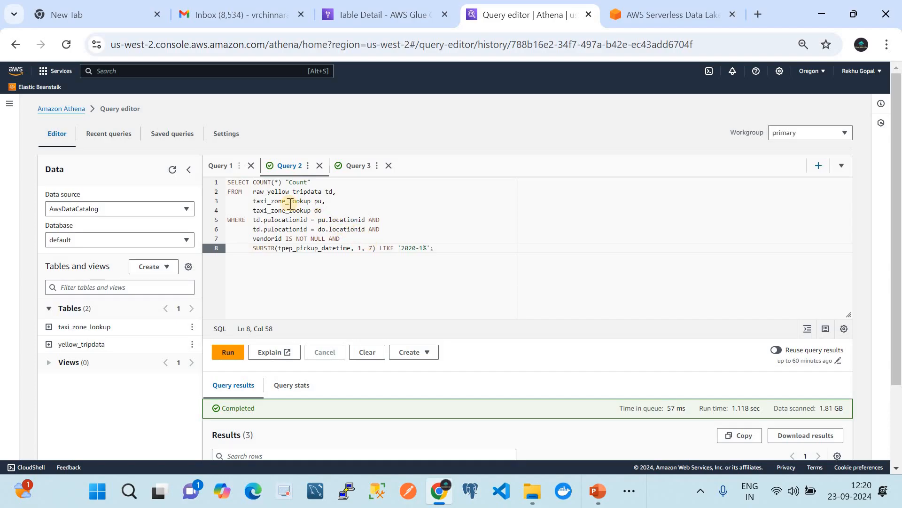
Step: Remove the raw_ prefix in the join query's FROM clause so it reads from yellow_tripdata td
{"action": "left_click", "coordinate": [268, 194]}
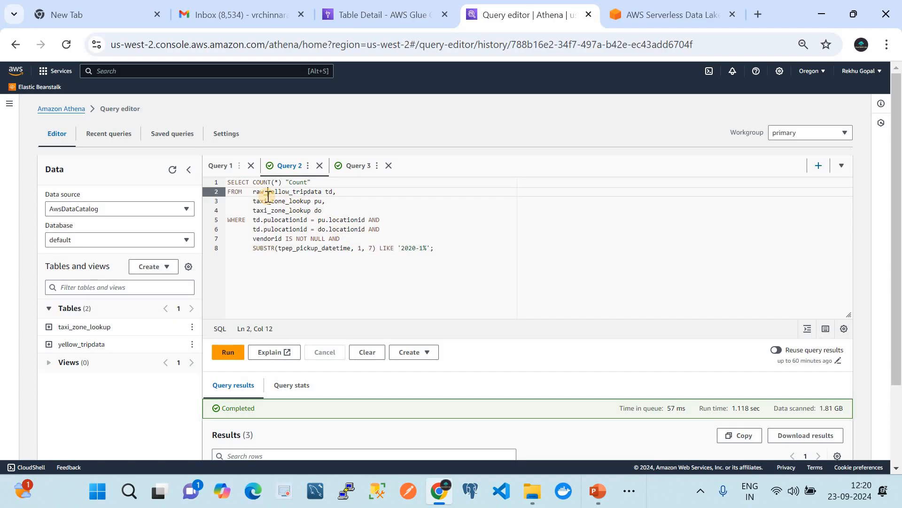
{"action": "key", "text": "BackSpace"}
{"action": "key", "text": "BackSpace"}
{"action": "key", "text": "BackSpace"}
{"action": "key", "text": "BackSpace"}
{"action": "left_click", "coordinate": [268, 201]}
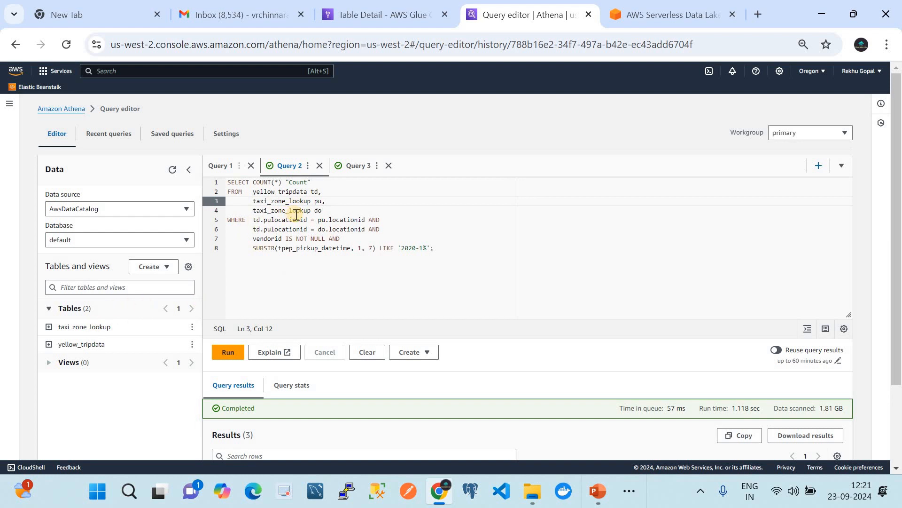
Step: Run the joined-records count query and review its result alongside the join conditions
{"action": "left_click", "coordinate": [447, 250]}
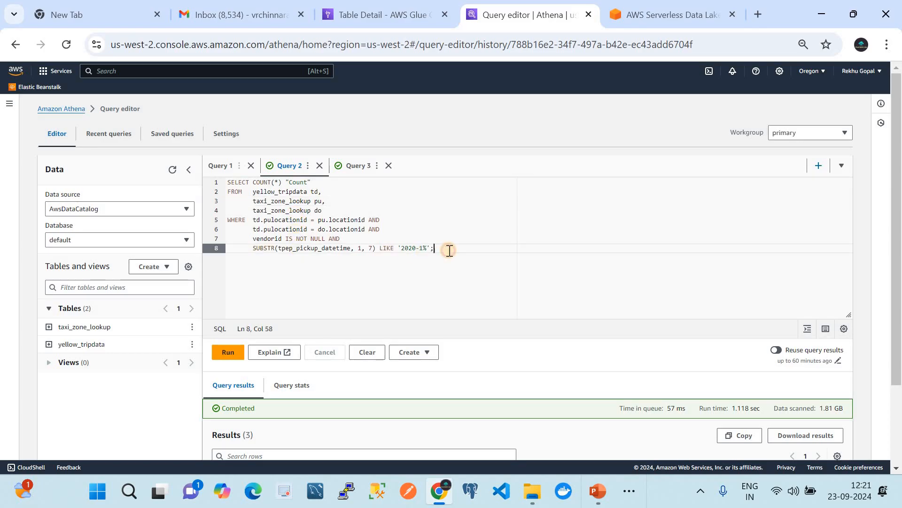
{"action": "left_click", "coordinate": [233, 355]}
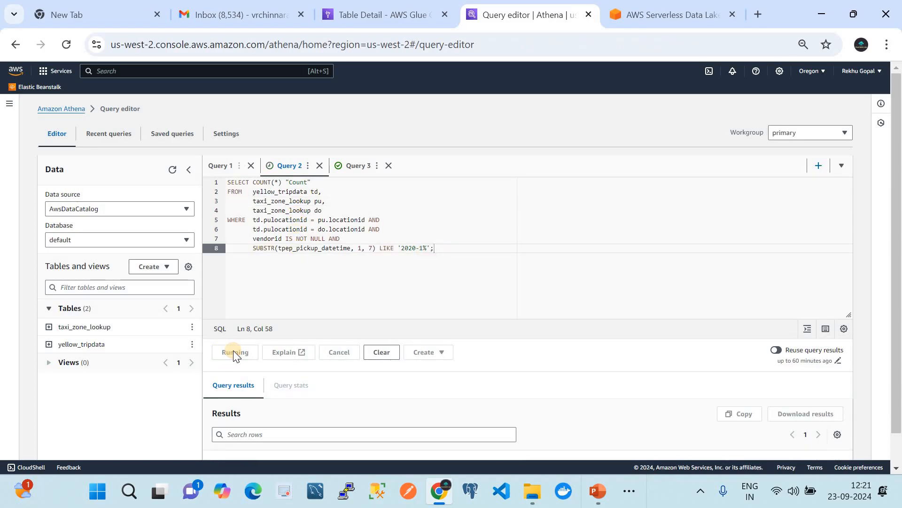
{"action": "scroll", "coordinate": [479, 376], "scroll_direction": "down", "scroll_amount": 2}
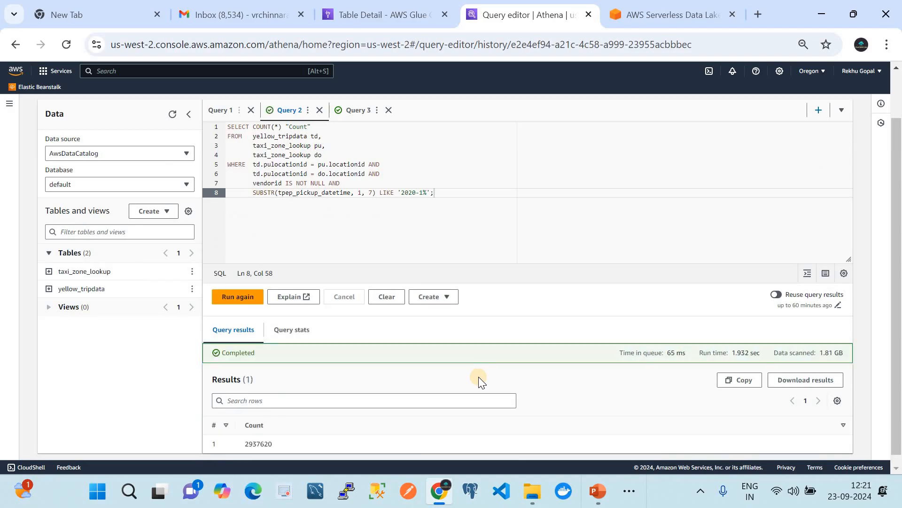
{"action": "scroll", "coordinate": [478, 377], "scroll_direction": "down", "scroll_amount": 1}
{"action": "scroll", "coordinate": [319, 428], "scroll_direction": "up", "scroll_amount": 3}
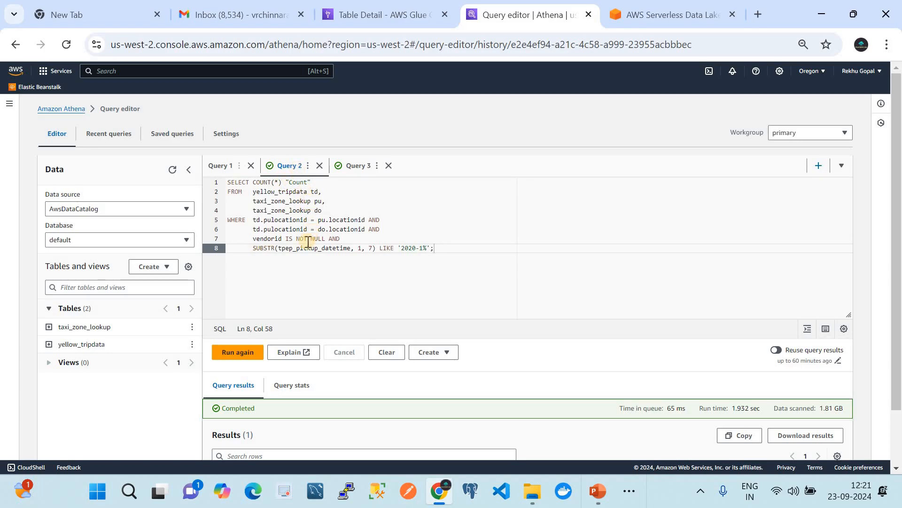
{"action": "scroll", "coordinate": [349, 265], "scroll_direction": "down", "scroll_amount": 1}
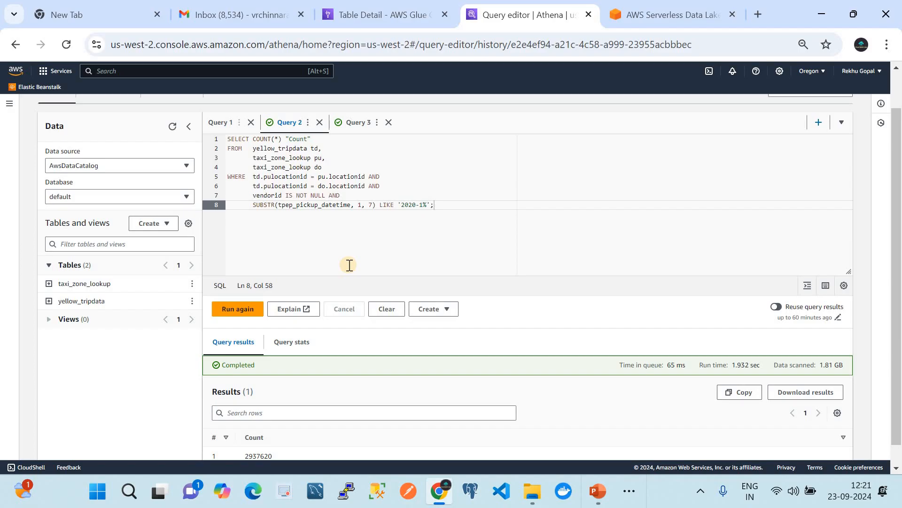
Step: Switch to PowerPoint to view the "Exploring Your Data using Amazon Athena" architecture slide
{"action": "left_click", "coordinate": [594, 484]}
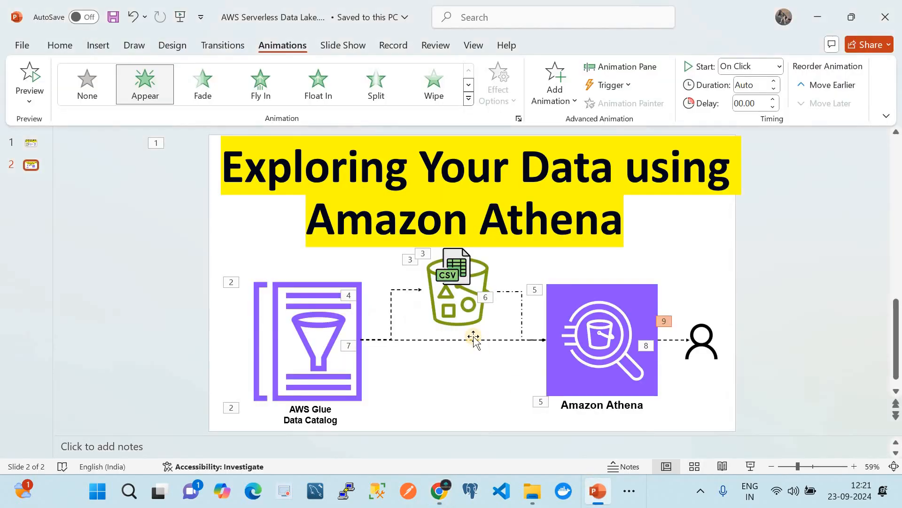